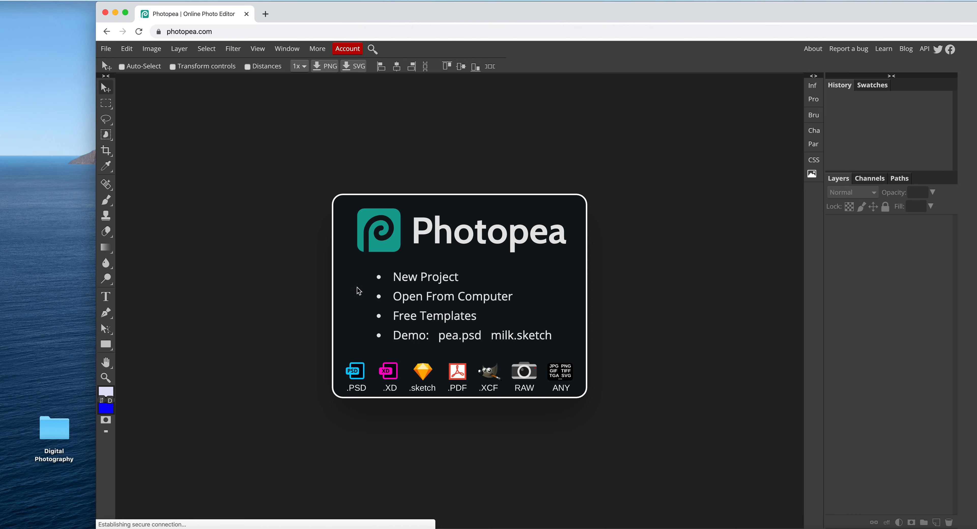
# Open Work Flow Example.jpg from the From My Perspective folder on the computer and enlarge it to fit the workspace.
pyautogui.click(439, 297)
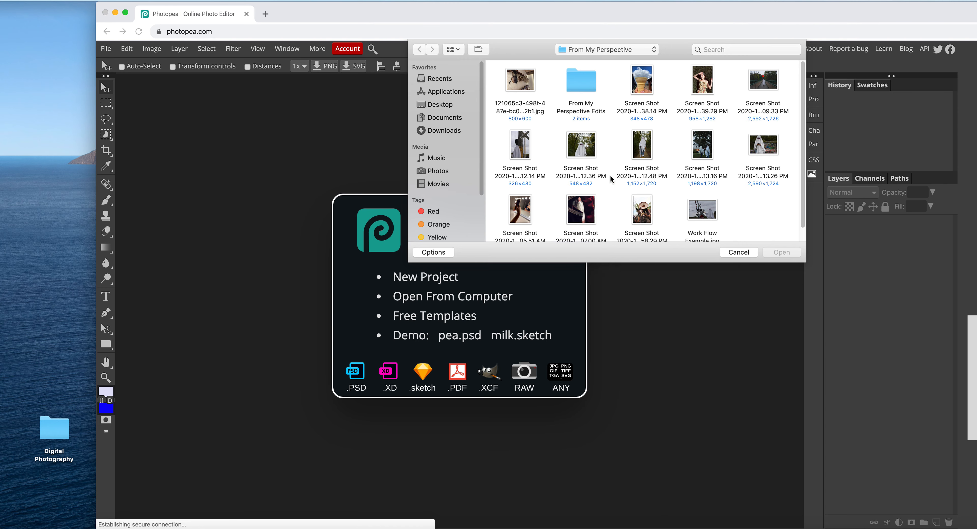
pyautogui.click(708, 216)
pyautogui.click(795, 255)
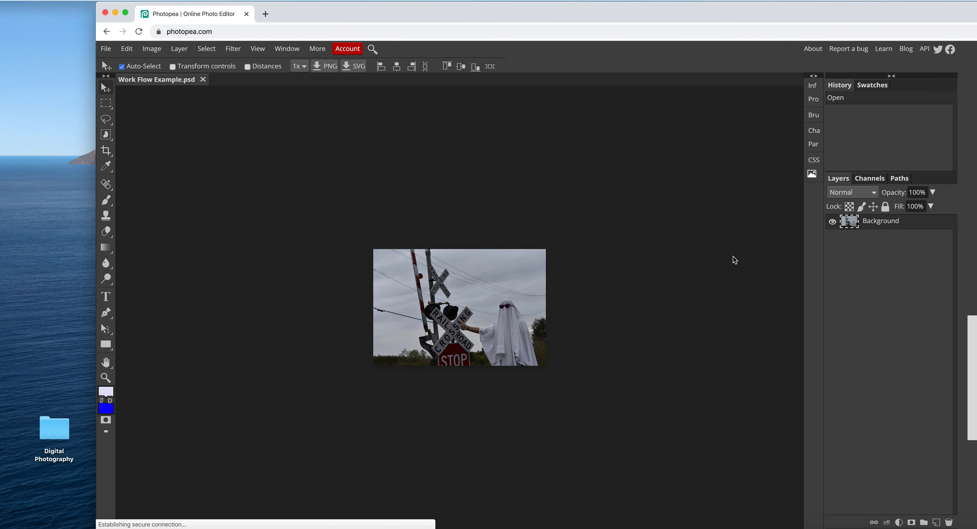
pyautogui.press('super+0')
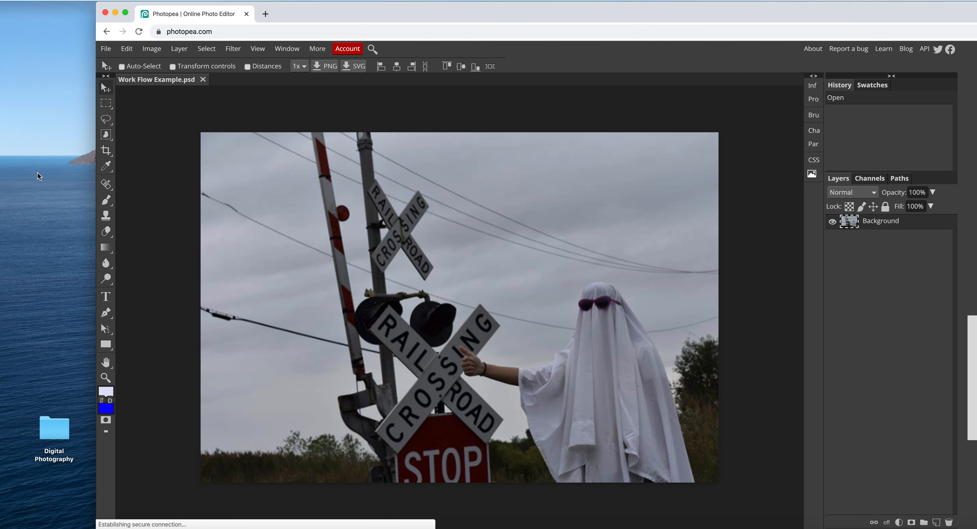
# Crop the photo freely, cutting a strip off the left side and slivers off the top and right edges.
pyautogui.click(107, 151)
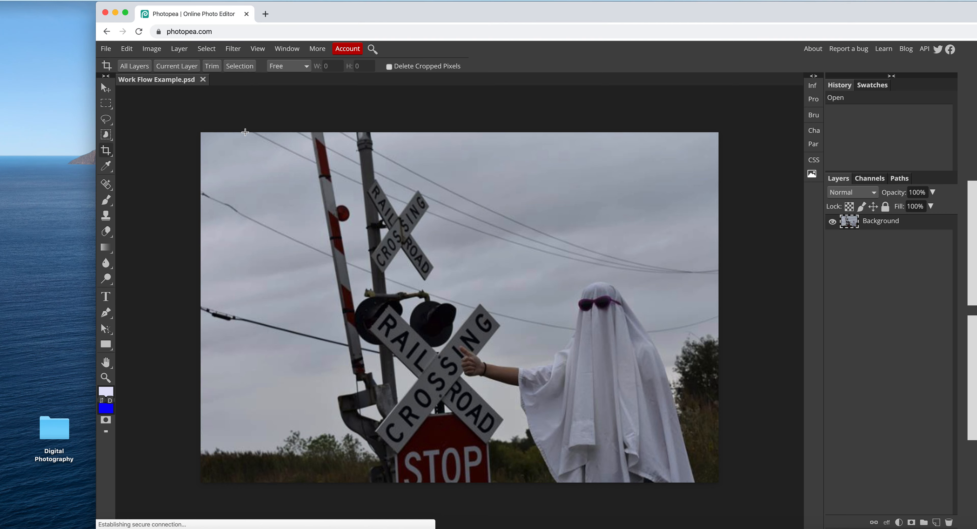
pyautogui.moveTo(245, 131); pyautogui.dragTo(712, 481)
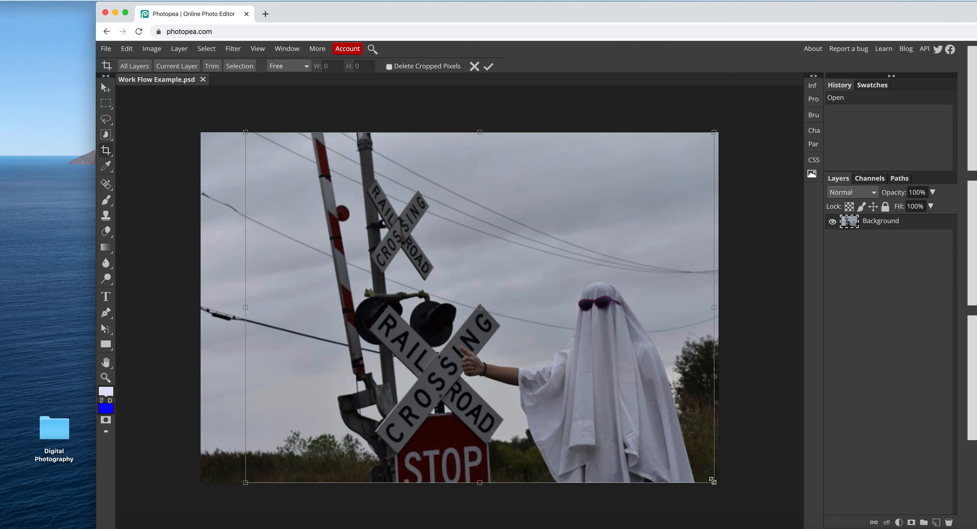
pyautogui.moveTo(245, 132); pyautogui.dragTo(261, 133)
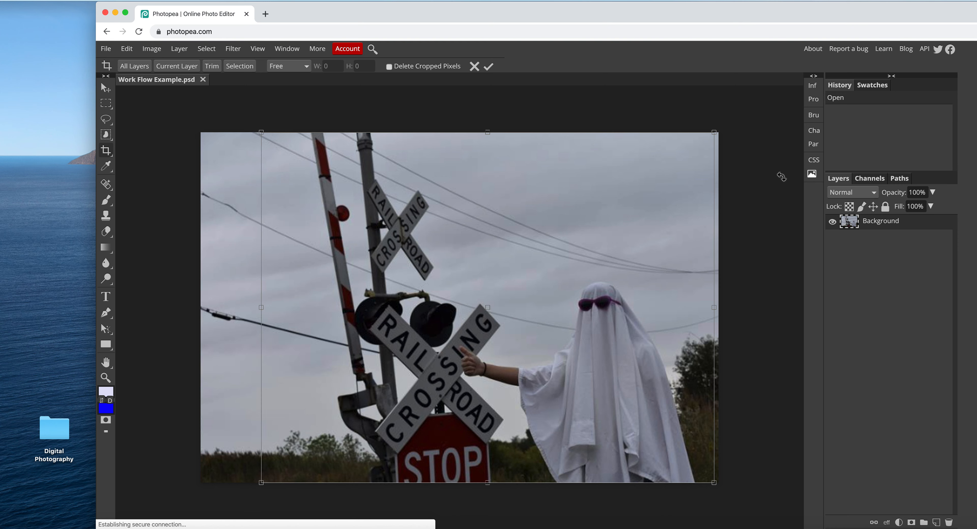
pyautogui.moveTo(715, 132); pyautogui.dragTo(717, 135)
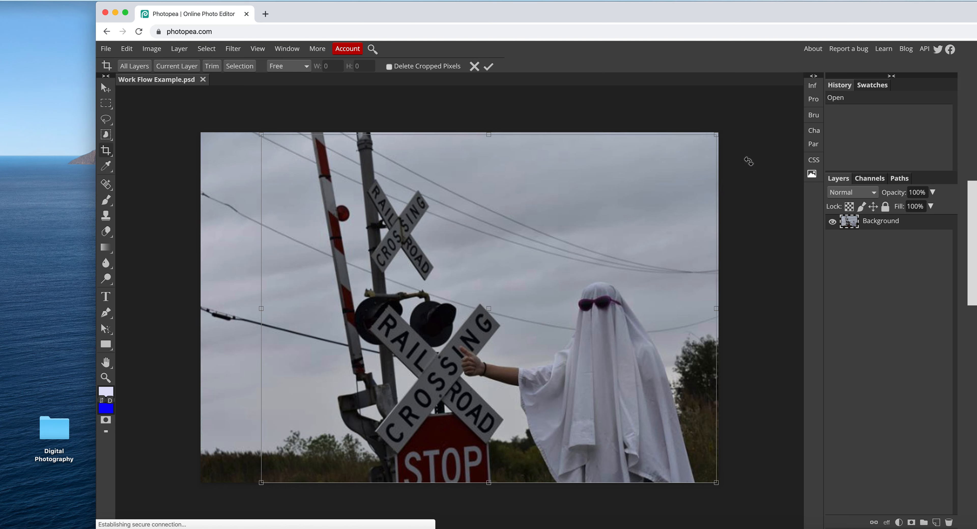
pyautogui.moveTo(717, 134); pyautogui.dragTo(717, 136)
pyautogui.click(488, 67)
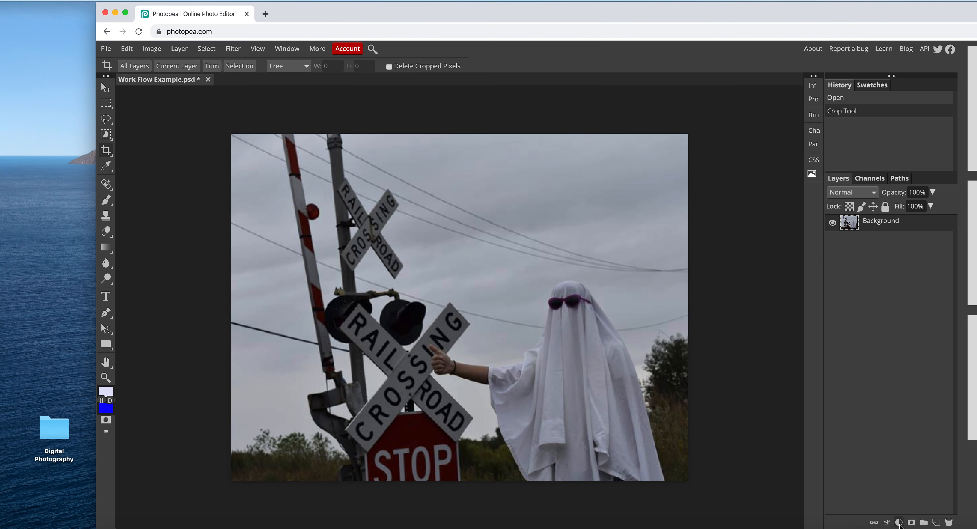
# Add a Levels adjustment layer above the background and set its RGB white input level to 213.
pyautogui.click(898, 522)
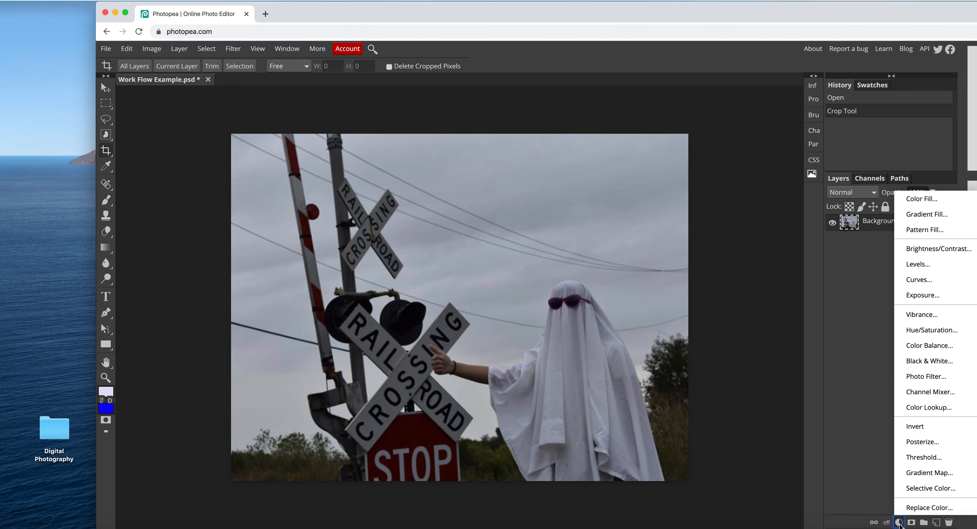
pyautogui.click(937, 267)
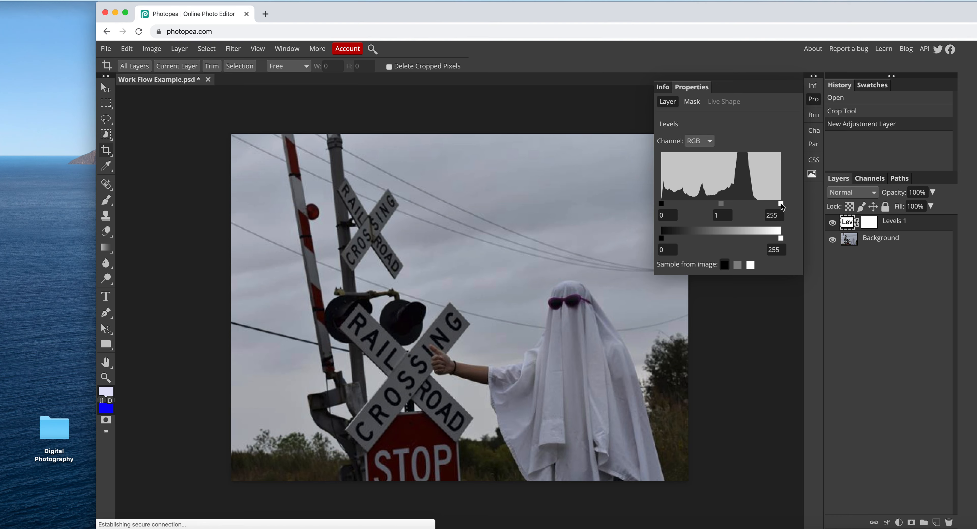
pyautogui.moveTo(782, 206); pyautogui.dragTo(763, 207)
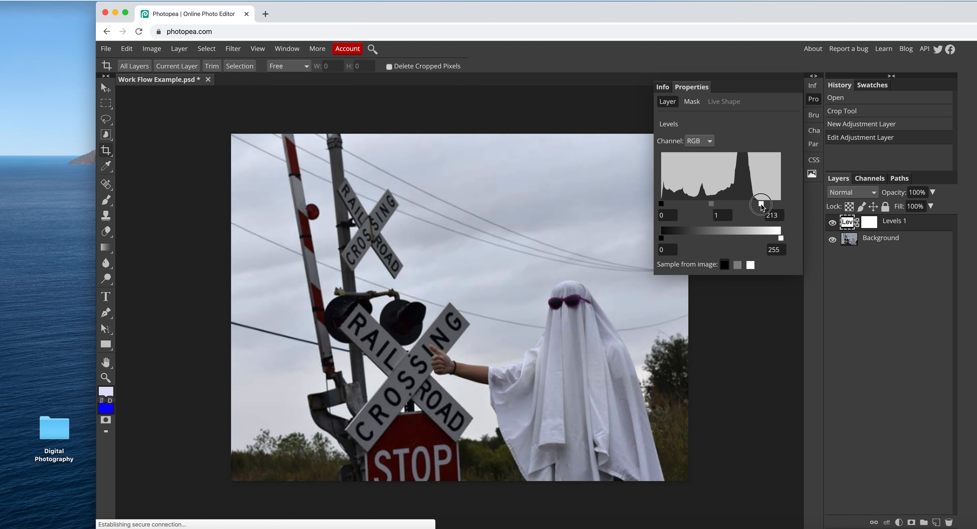
pyautogui.moveTo(763, 206); pyautogui.dragTo(762, 205)
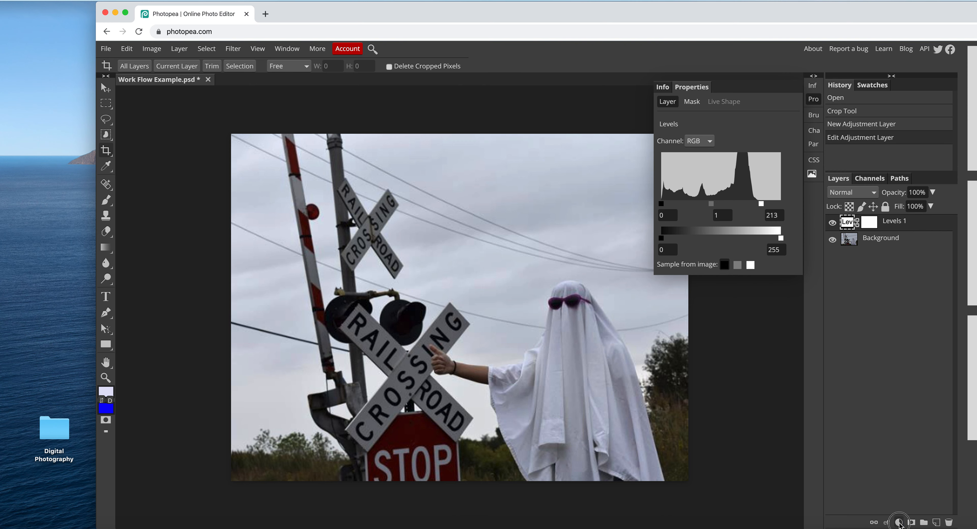
# Add a Curves adjustment layer, raising the shadows with a lower curve point and slightly lifting an upper highlights point.
pyautogui.click(899, 523)
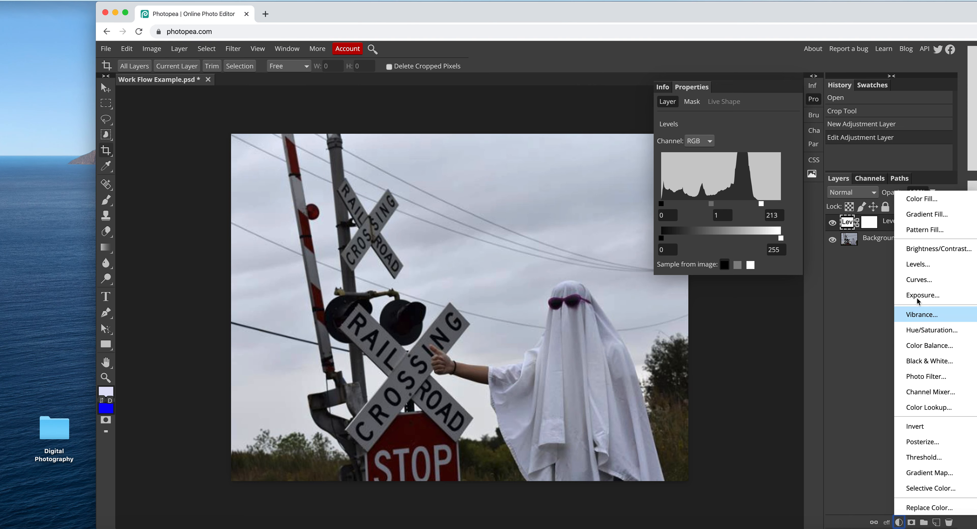
pyautogui.click(926, 281)
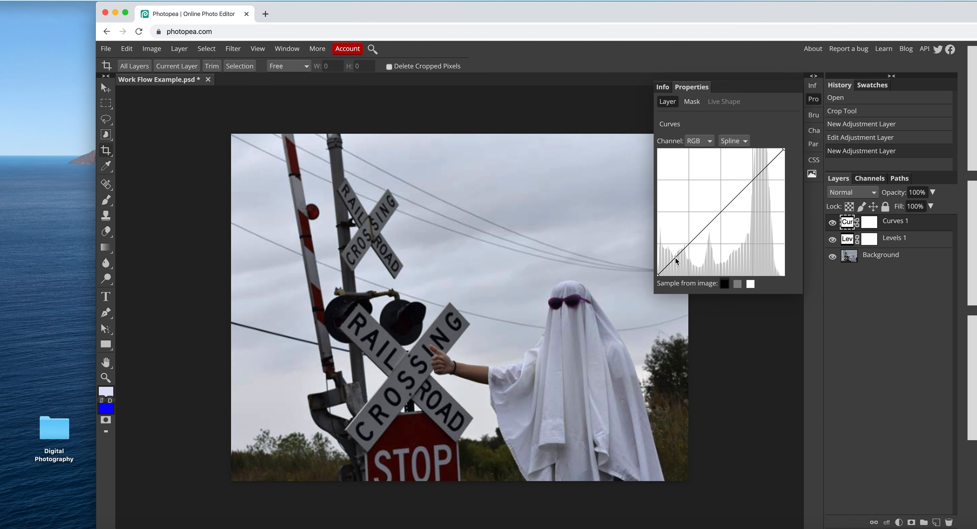
pyautogui.moveTo(680, 255); pyautogui.dragTo(683, 249)
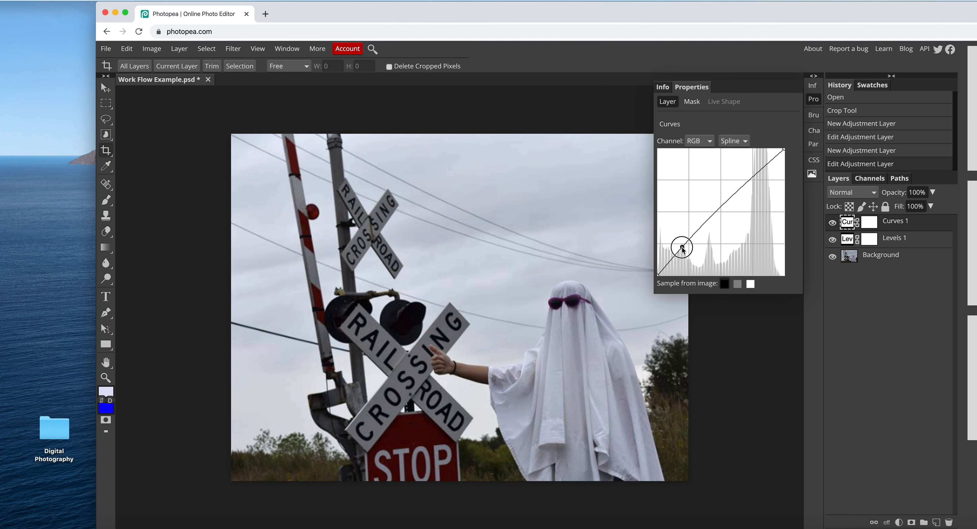
pyautogui.moveTo(682, 247); pyautogui.dragTo(683, 245)
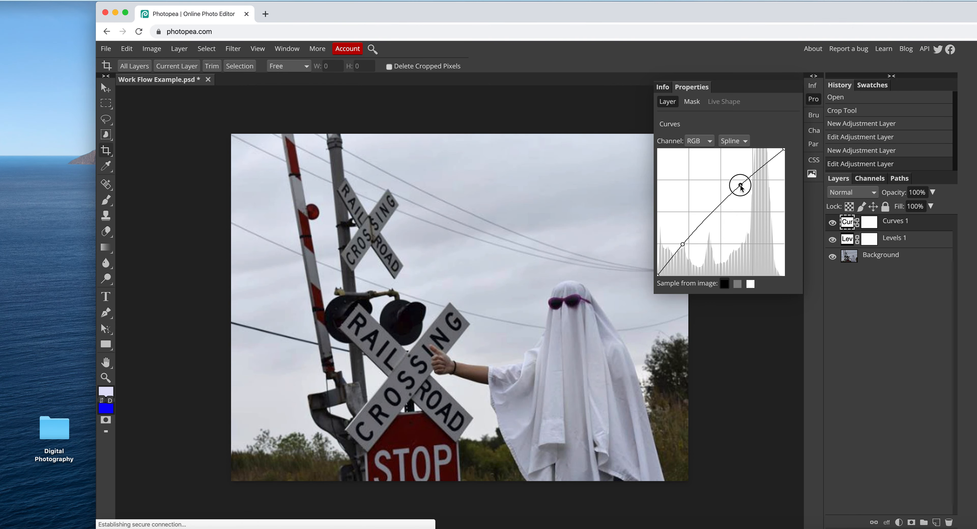
pyautogui.moveTo(741, 185)
pyautogui.mouseDown()
pyautogui.moveTo(738, 159)
pyautogui.moveTo(741, 187)
pyautogui.mouseUp()
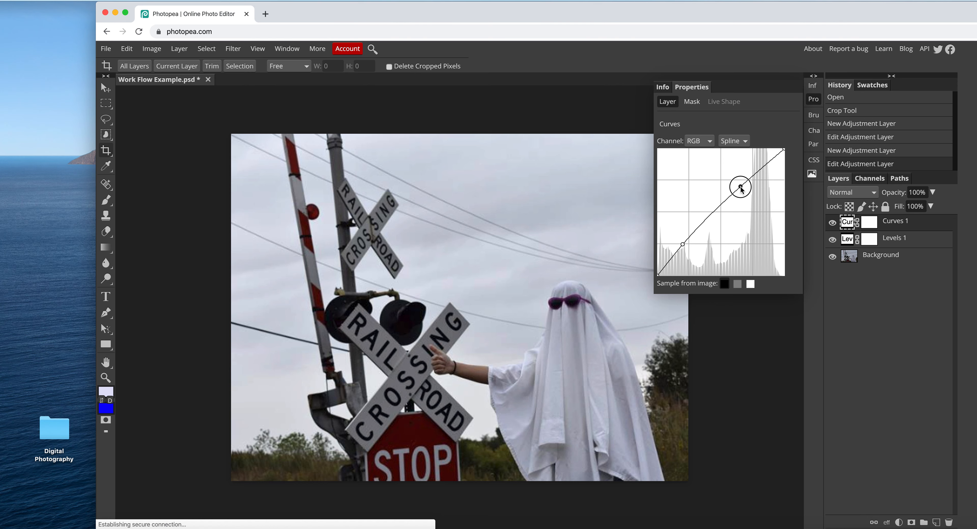
pyautogui.moveTo(683, 244); pyautogui.dragTo(683, 243)
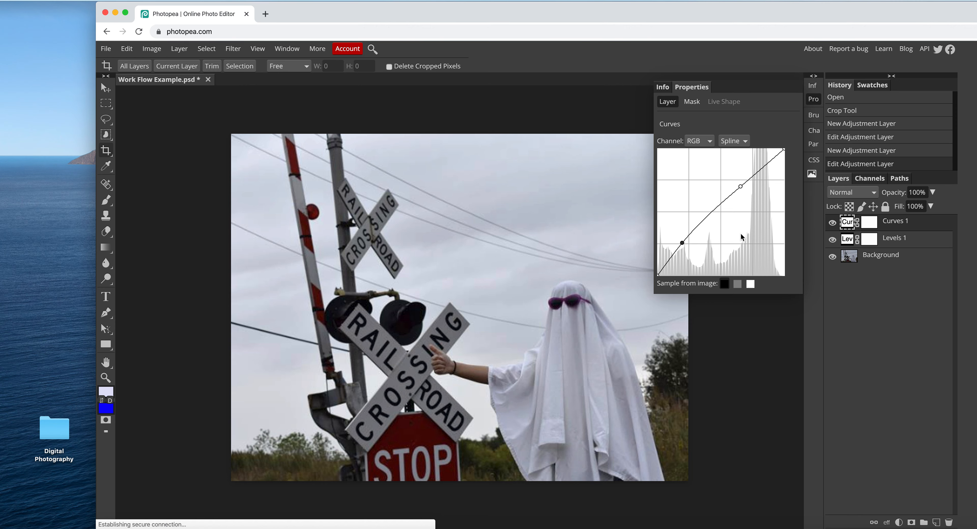
# Compare the photo with and without the Curves adjustment by toggling that layer's visibility repeatedly.
pyautogui.click(833, 223)
pyautogui.click(833, 223)
pyautogui.click(833, 223)
pyautogui.click(833, 223)
pyautogui.click(833, 223)
pyautogui.click(834, 223)
pyautogui.click(834, 223)
pyautogui.click(833, 222)
pyautogui.click(740, 185)
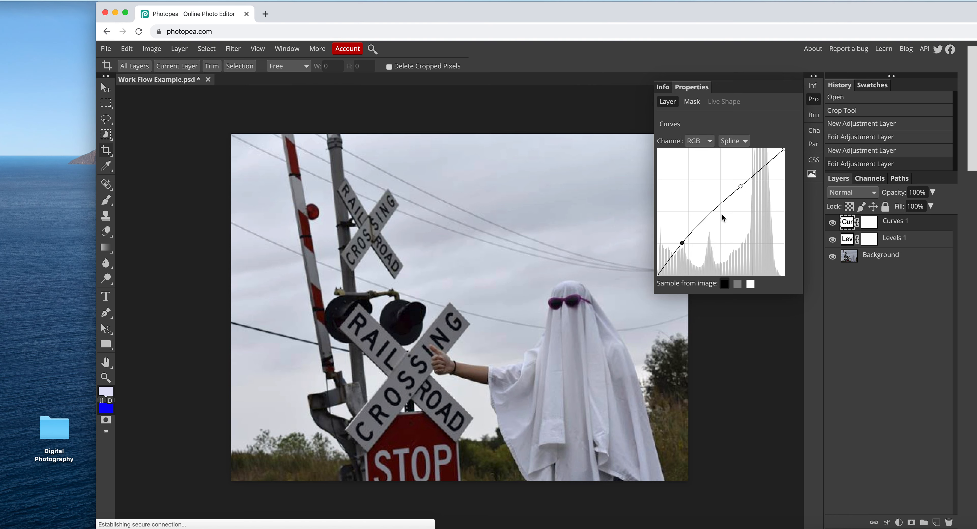
# Add a Color Balance adjustment layer and set red to 11 in the shadows, keeping green and blue at 0.
pyautogui.click(899, 522)
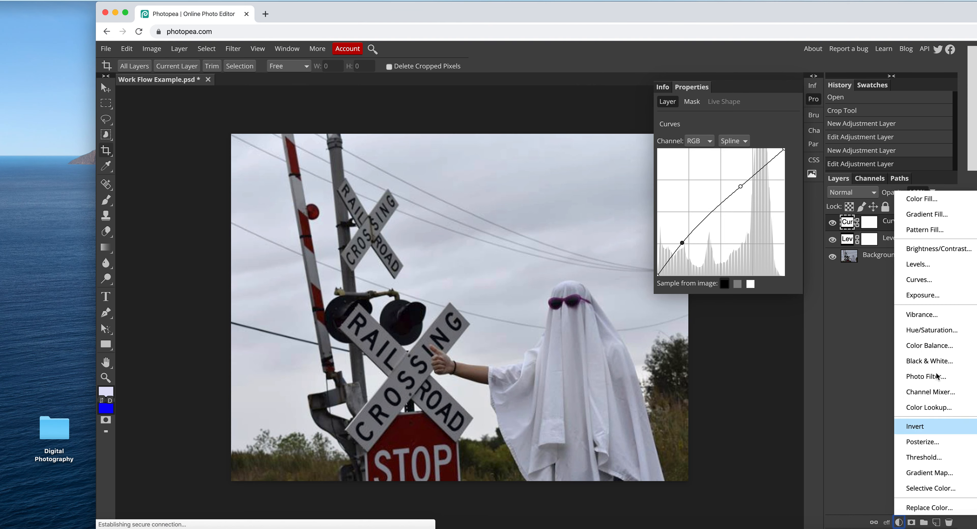
pyautogui.click(944, 344)
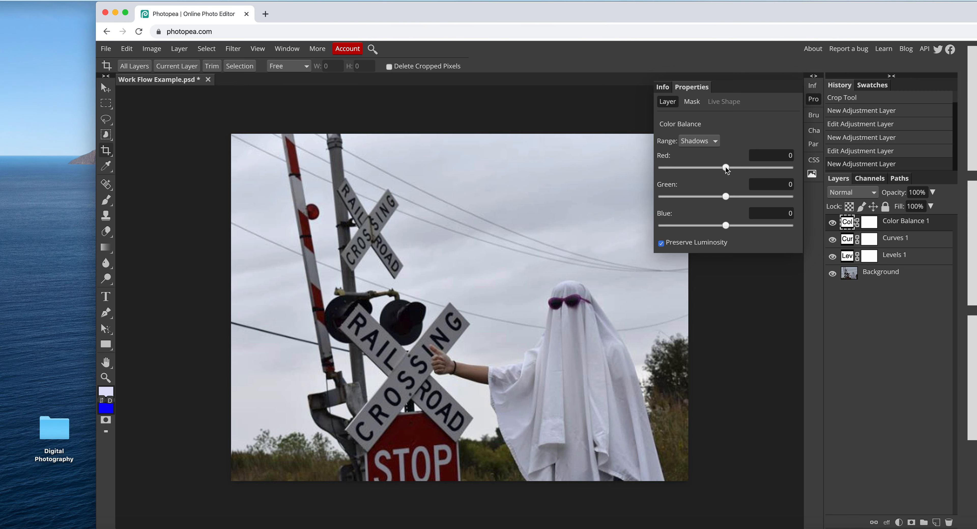
pyautogui.moveTo(726, 168); pyautogui.dragTo(726, 199)
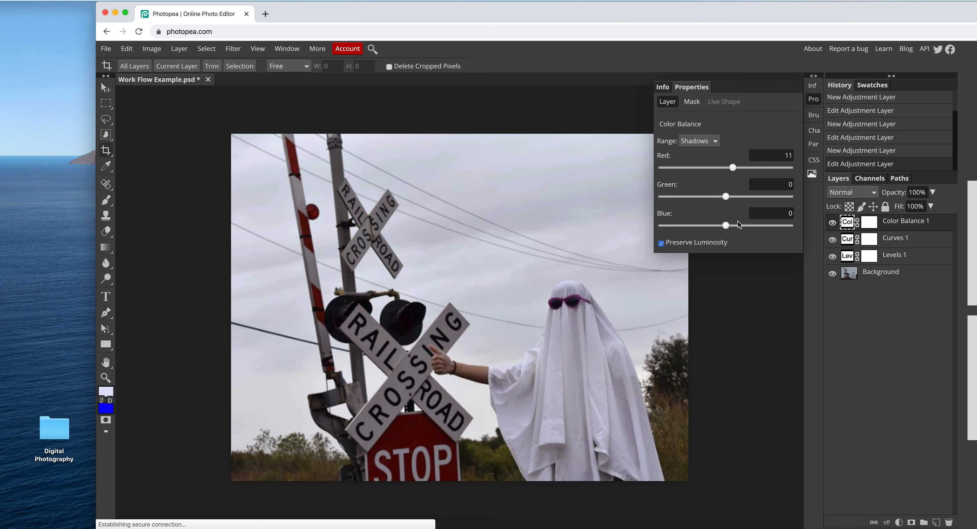
pyautogui.moveTo(724, 227)
pyautogui.mouseDown()
pyautogui.moveTo(715, 231)
pyautogui.moveTo(725, 232)
pyautogui.mouseUp()
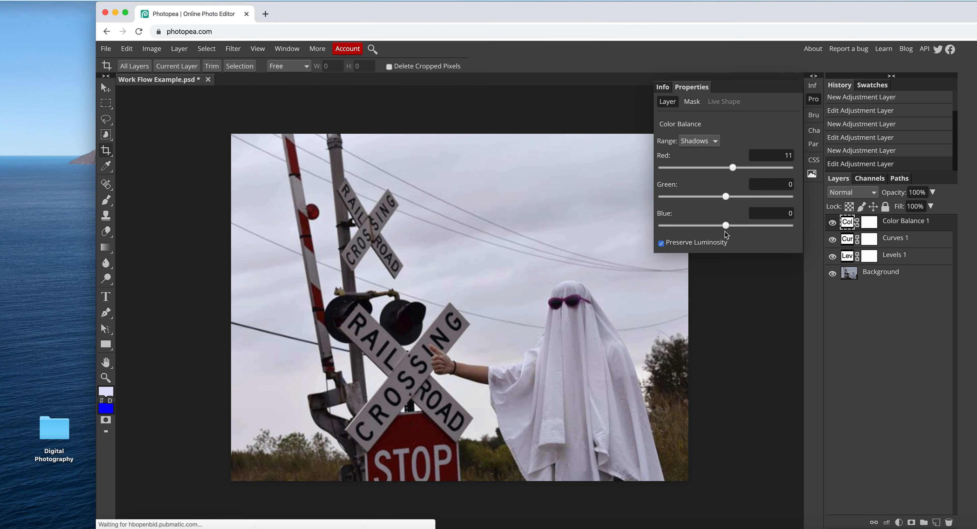
# Try out red, green and blue shifts in the color balance's midtones, returning each to 0.
pyautogui.click(716, 141)
pyautogui.click(714, 152)
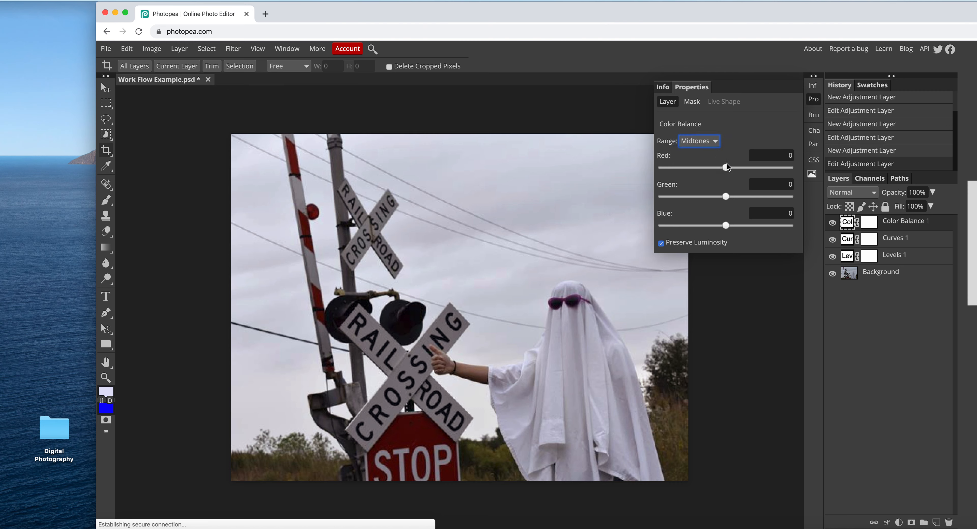
pyautogui.moveTo(726, 170); pyautogui.dragTo(727, 170)
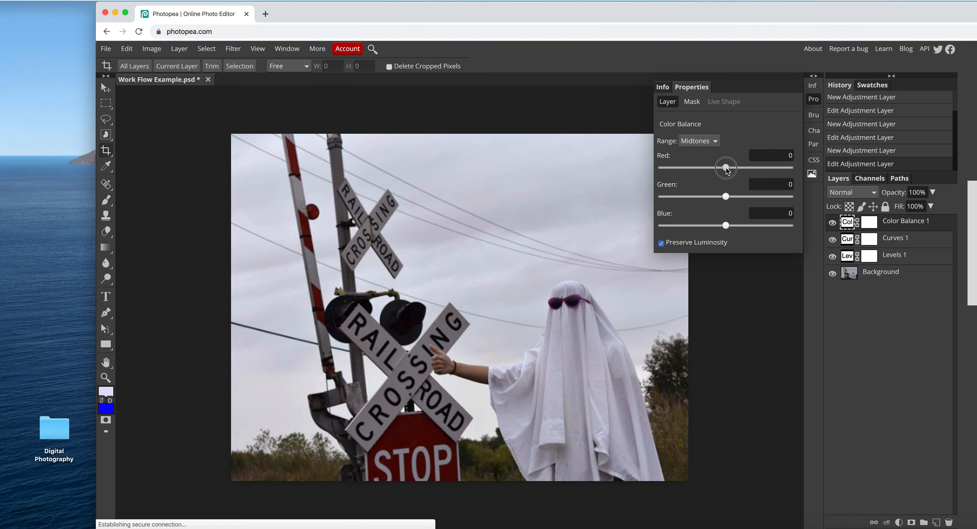
pyautogui.moveTo(728, 197); pyautogui.dragTo(727, 228)
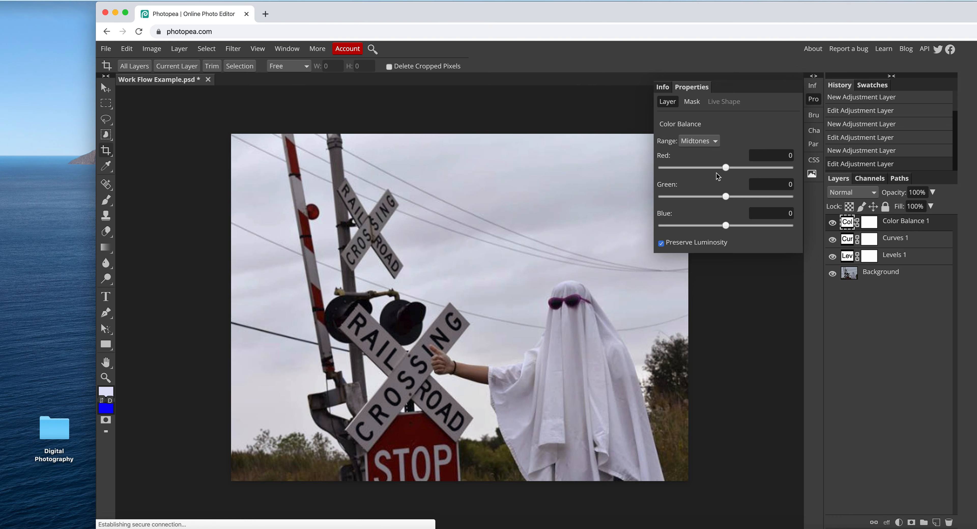
# Adjust the color balance's highlights, setting red and green to 0 and blue to -8.
pyautogui.click(715, 142)
pyautogui.click(709, 150)
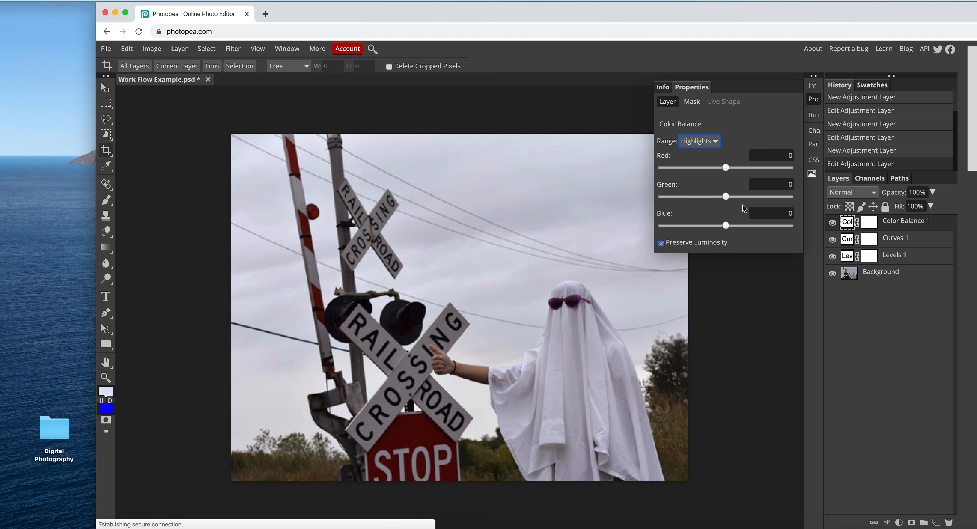
pyautogui.moveTo(730, 171); pyautogui.dragTo(729, 172)
pyautogui.doubleClick(792, 155)
pyautogui.write('0')
pyautogui.moveTo(726, 200); pyautogui.dragTo(726, 196)
pyautogui.doubleClick(782, 184)
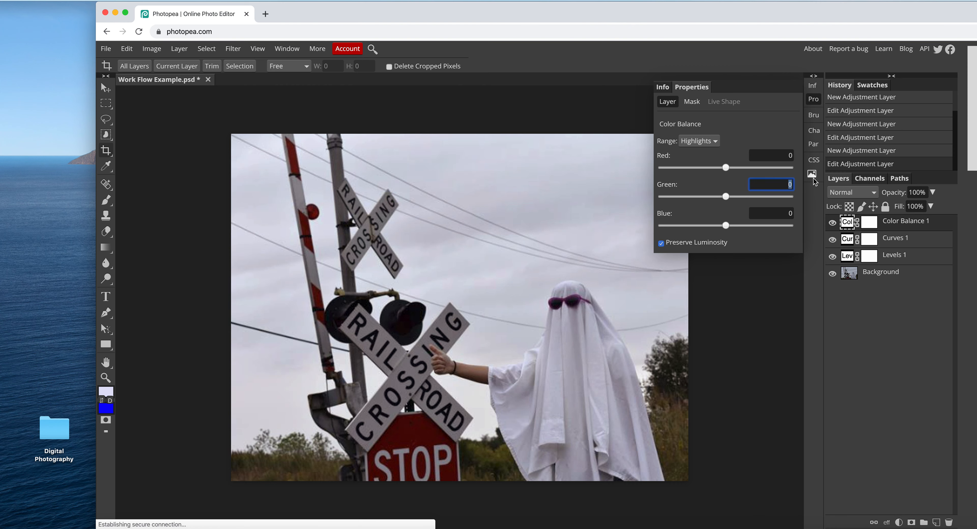
pyautogui.write('0')
pyautogui.moveTo(726, 225); pyautogui.dragTo(722, 227)
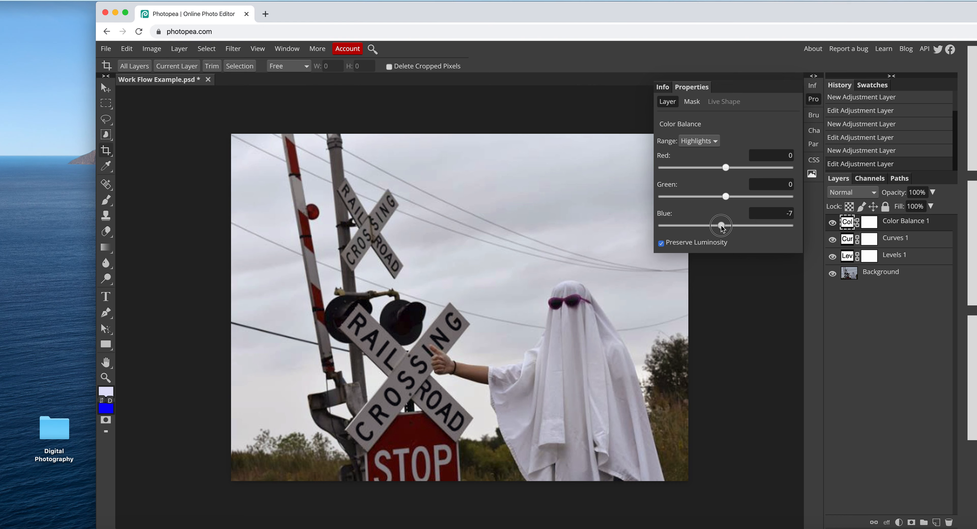
pyautogui.moveTo(722, 227); pyautogui.dragTo(721, 227)
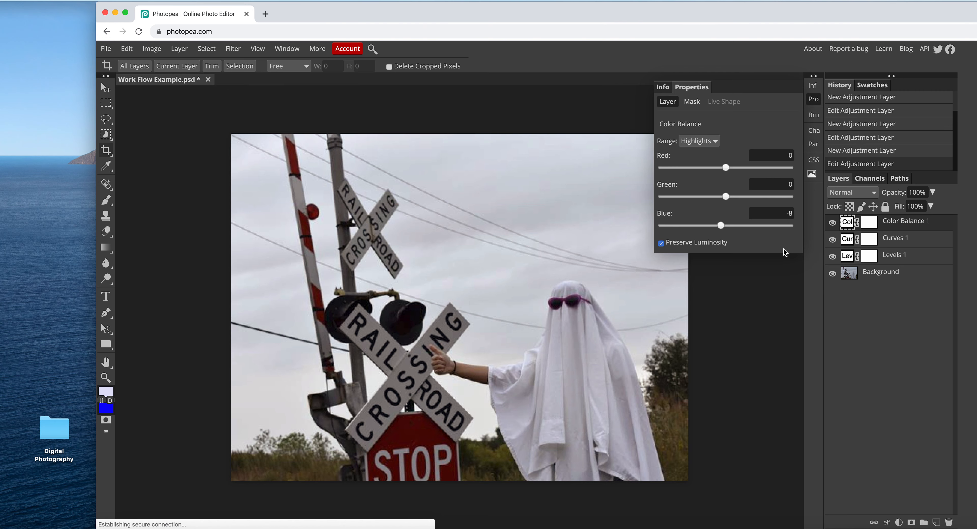
# Compare the photo with and without the color balance by toggling the Color Balance layer's visibility repeatedly.
pyautogui.click(835, 223)
pyautogui.click(834, 221)
pyautogui.click(834, 221)
pyautogui.click(834, 221)
pyautogui.click(834, 221)
pyautogui.click(834, 221)
pyautogui.click(834, 221)
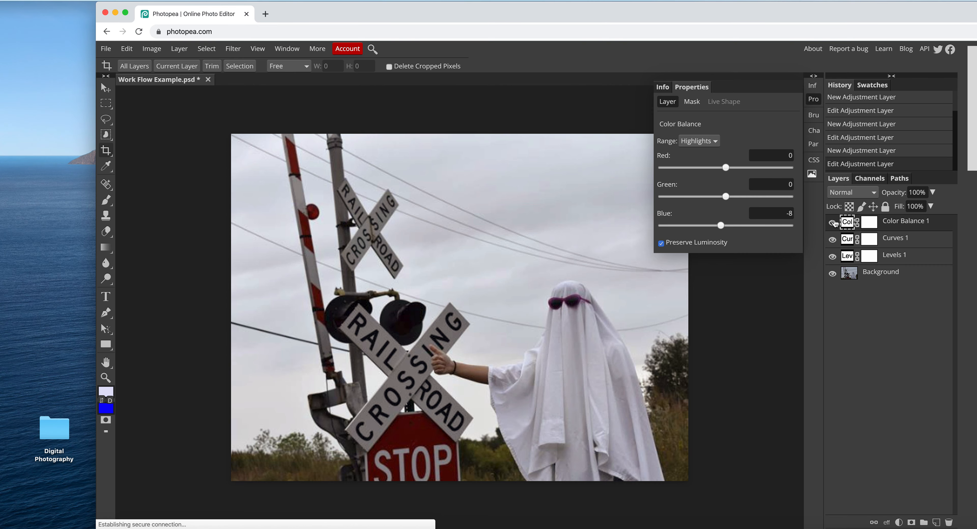
# Expand the collapsed side panels, save the edited photo as a PSD and put the downloaded Work Flow Example.psd on the desktop.
pyautogui.click(818, 77)
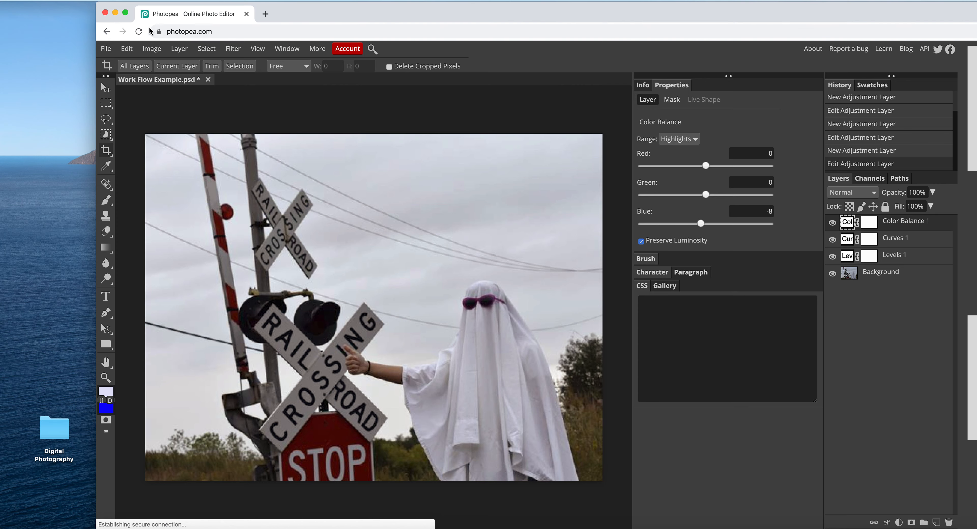
pyautogui.click(106, 49)
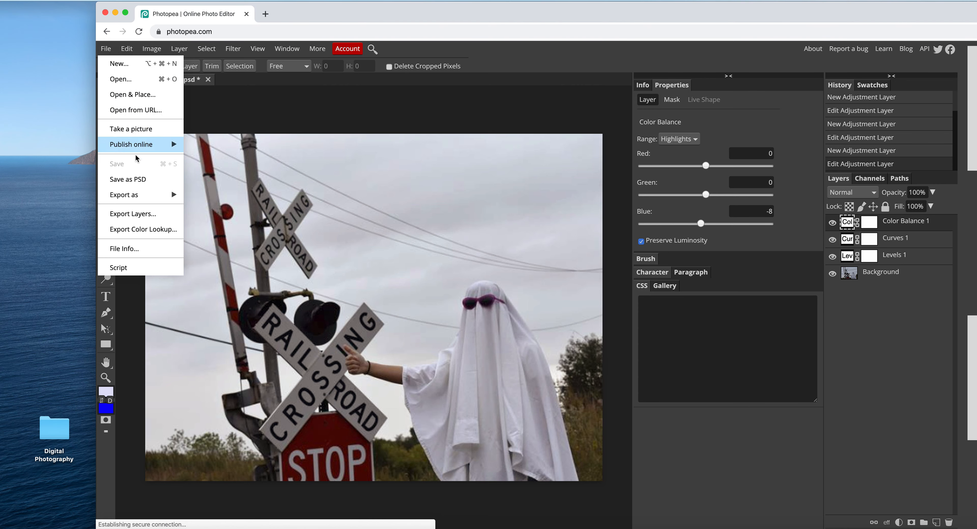
pyautogui.click(140, 179)
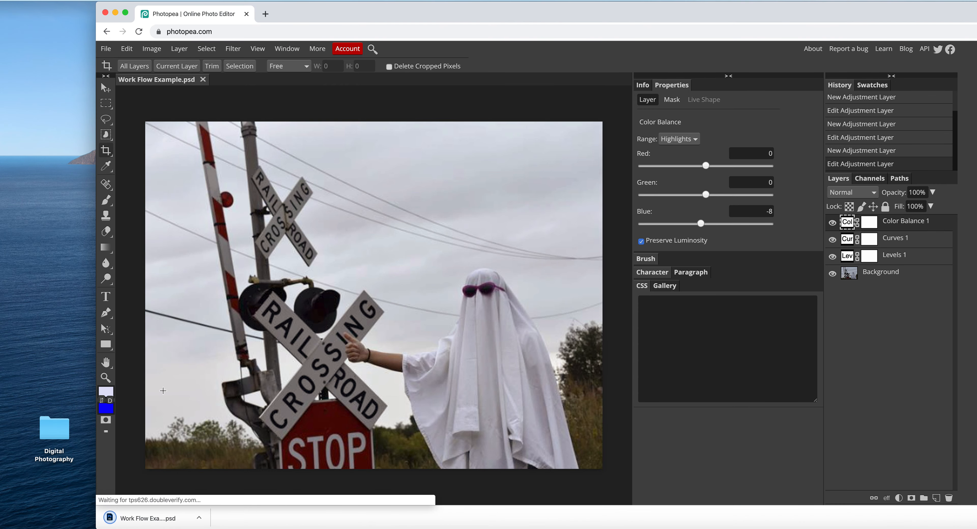
pyautogui.moveTo(140, 522); pyautogui.dragTo(34, 344)
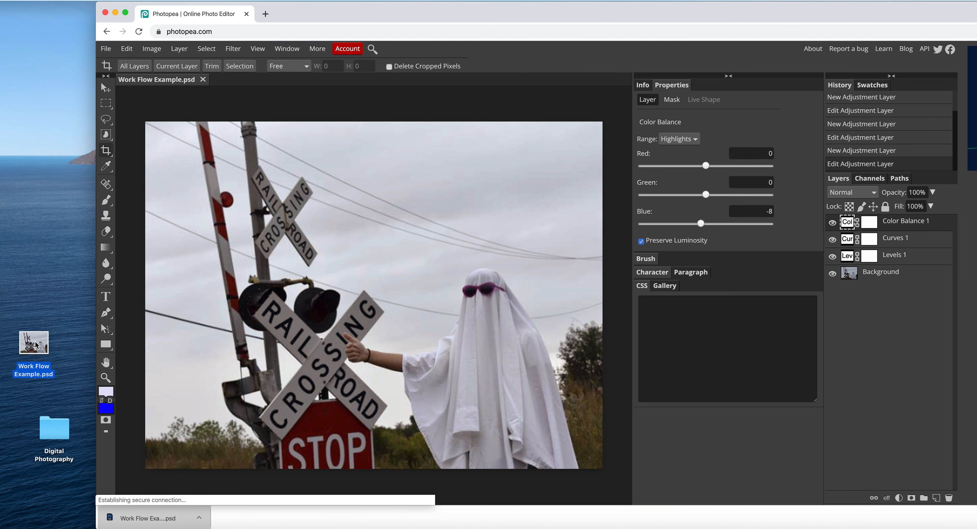
# Export the edited photo as a JPG at 100% quality and put the downloaded file on the desktop.
pyautogui.click(483, 166)
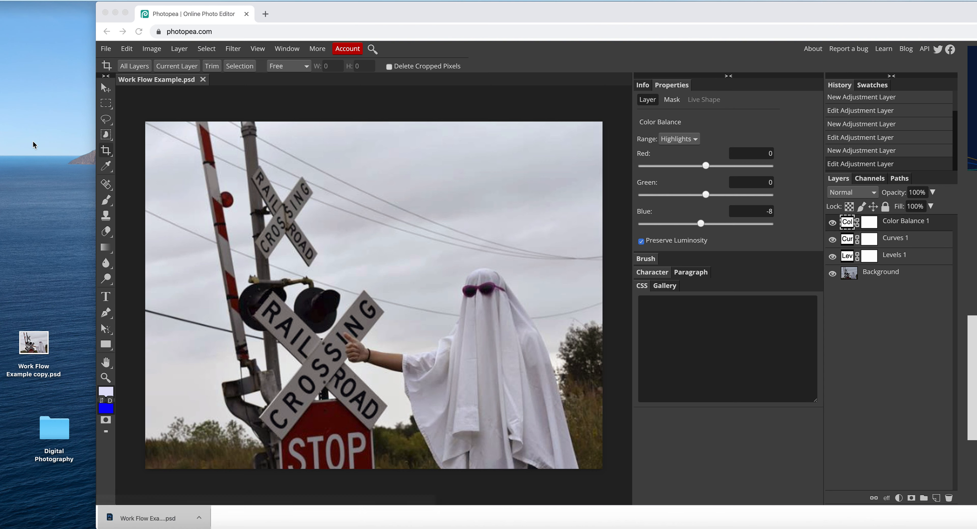
pyautogui.click(106, 45)
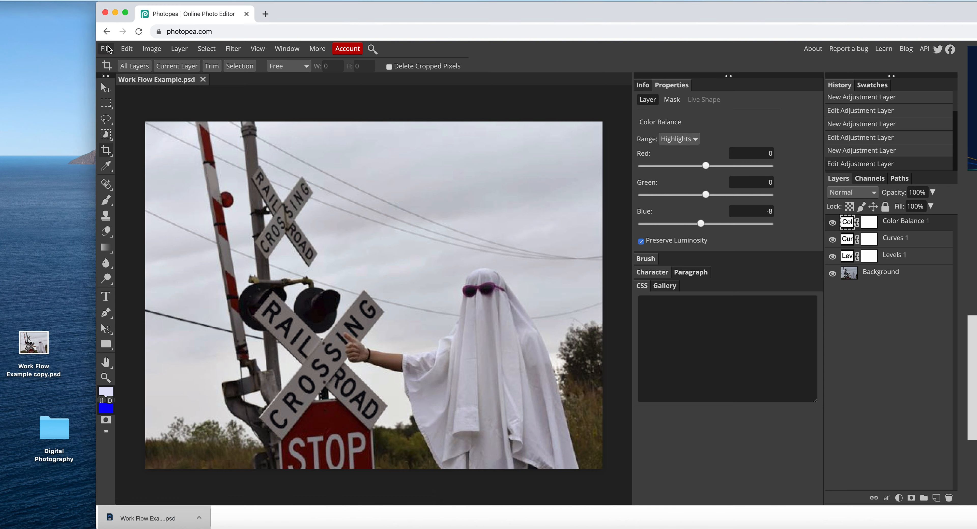
pyautogui.click(106, 48)
pyautogui.moveTo(157, 196)
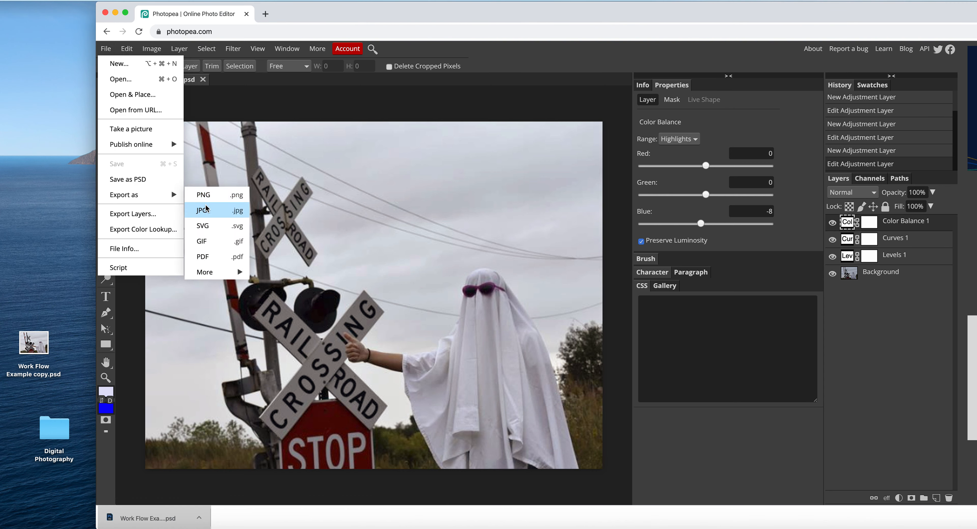
pyautogui.click(207, 211)
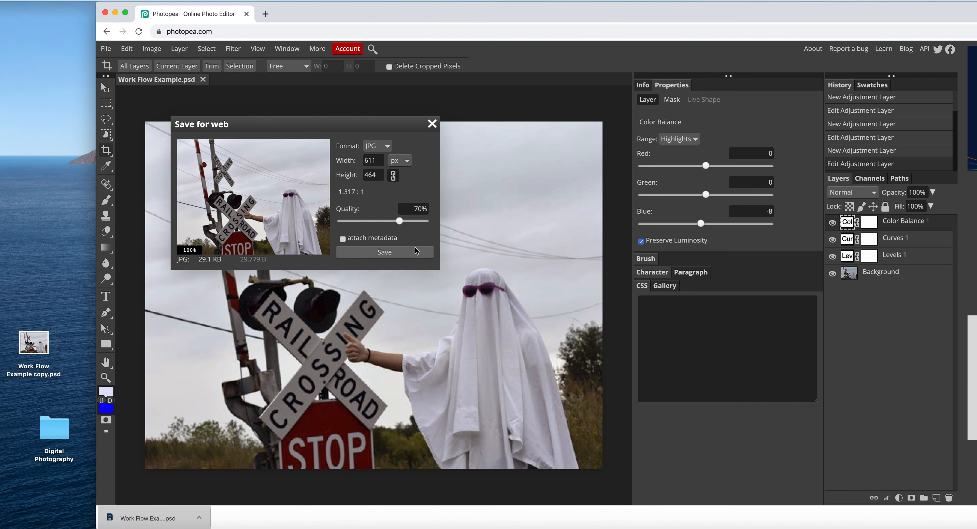
pyautogui.moveTo(403, 223); pyautogui.dragTo(459, 226)
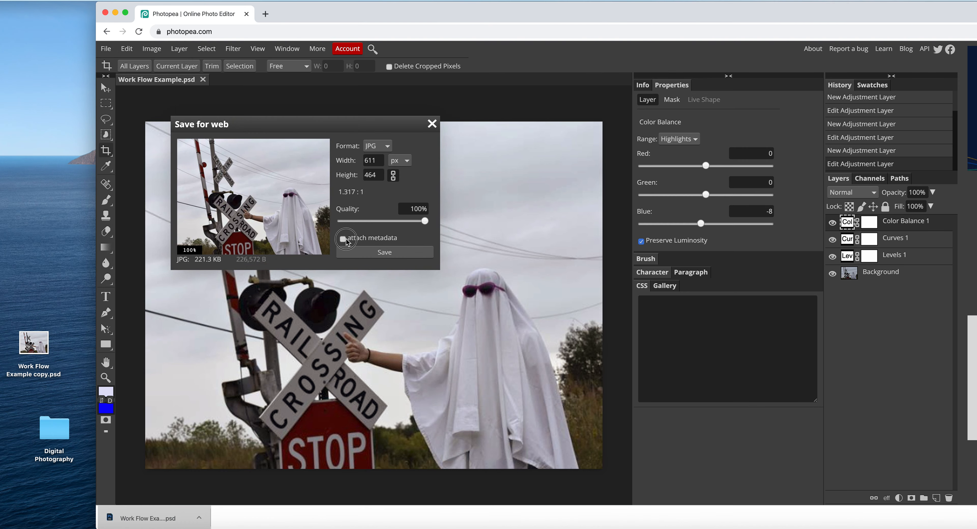
pyautogui.click(384, 252)
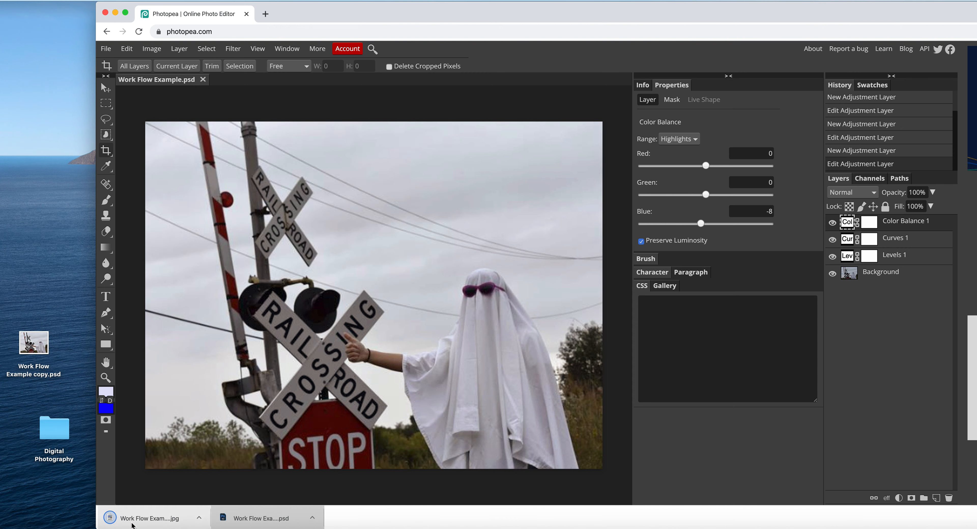
pyautogui.moveTo(142, 522); pyautogui.dragTo(33, 506)
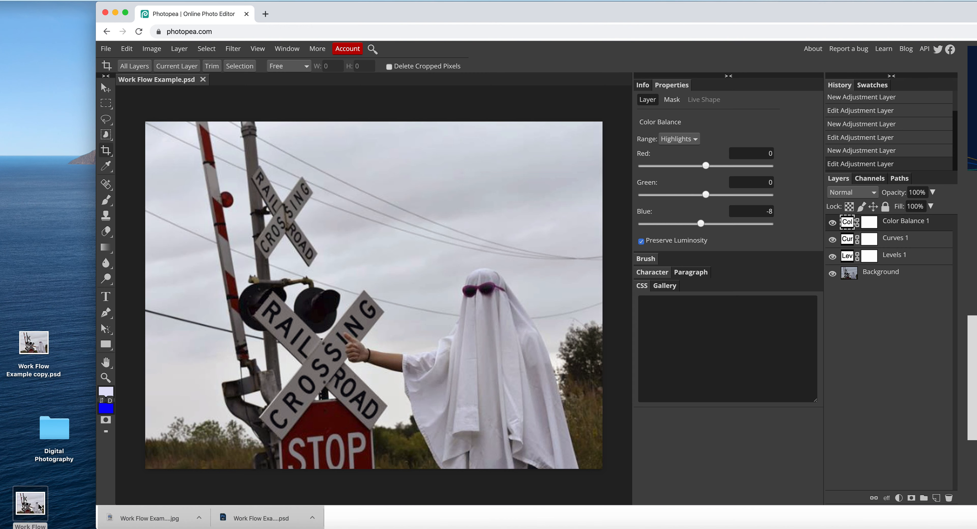
# Rename the PSD on the desktop with the photographer's full name followed by "FMP Edit 1".
pyautogui.click(34, 370)
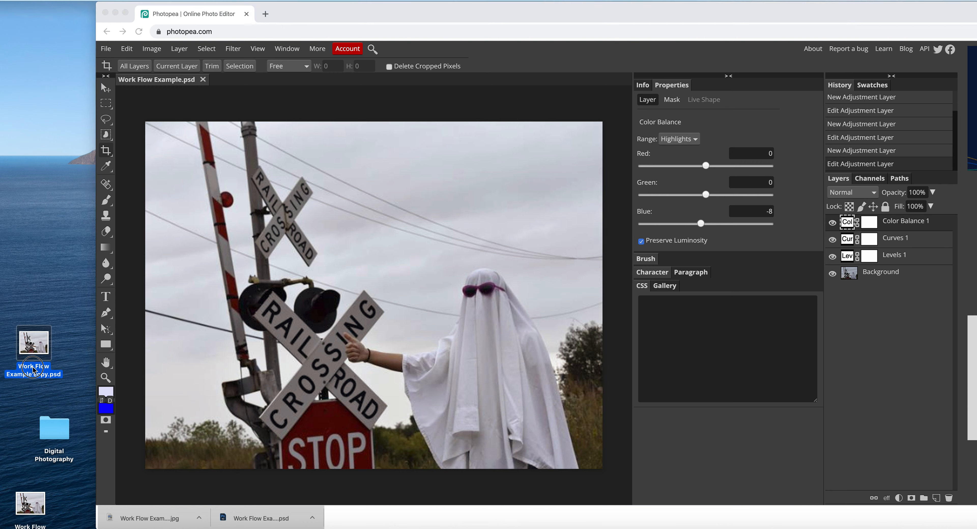
pyautogui.press('Return')
pyautogui.write('Jill O')
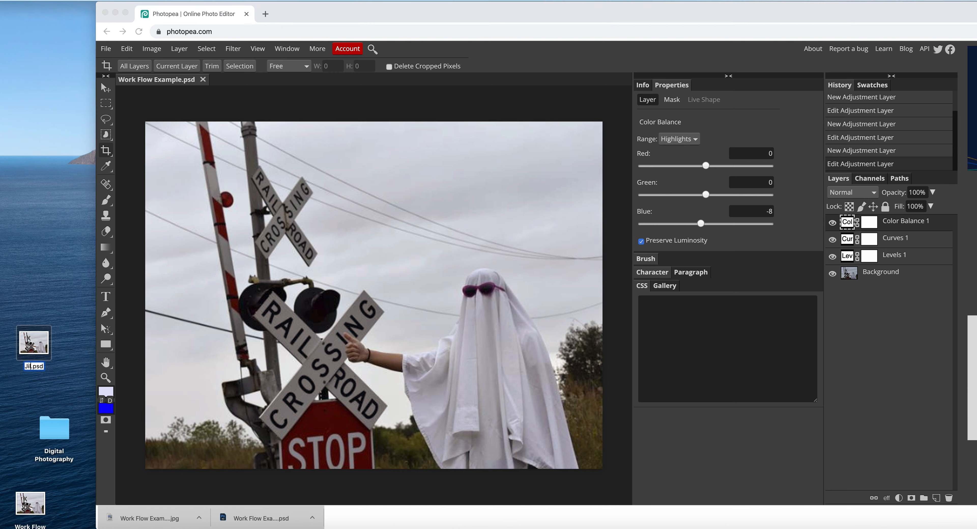
pyautogui.write('bermaier FMP')
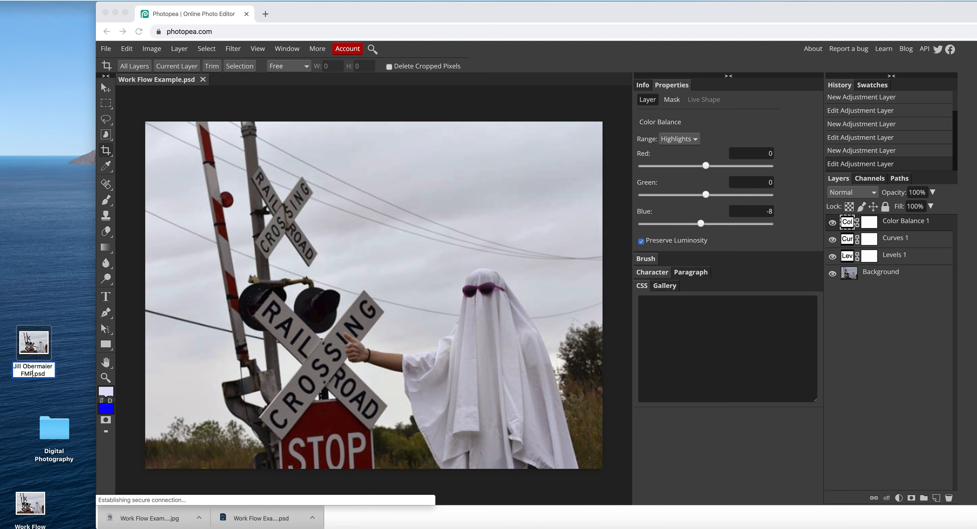
pyautogui.write(' Edit 1')
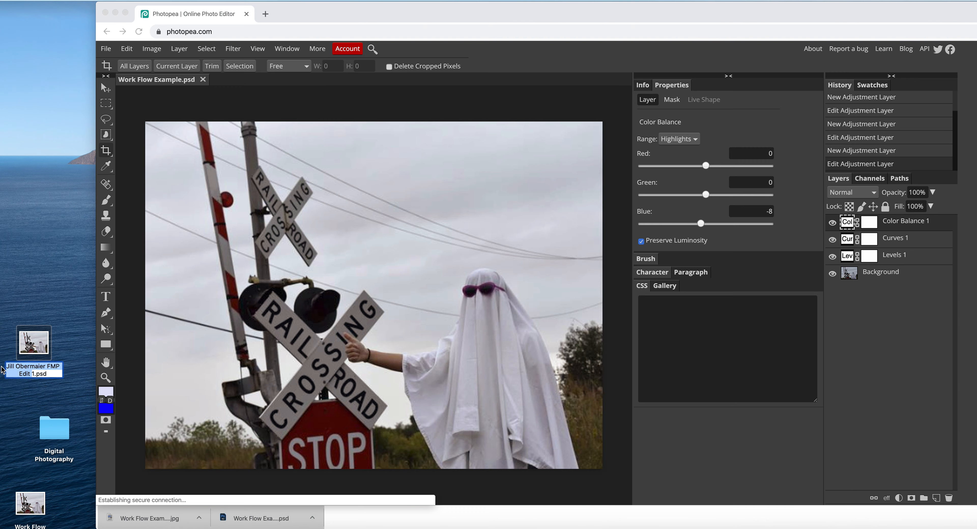
# Move the exported JPG into the Digital Photography folder and rename it with the photographer's full name followed by "FMP Edit".
pyautogui.moveTo(27, 498); pyautogui.dragTo(41, 459)
pyautogui.doubleClick(57, 451)
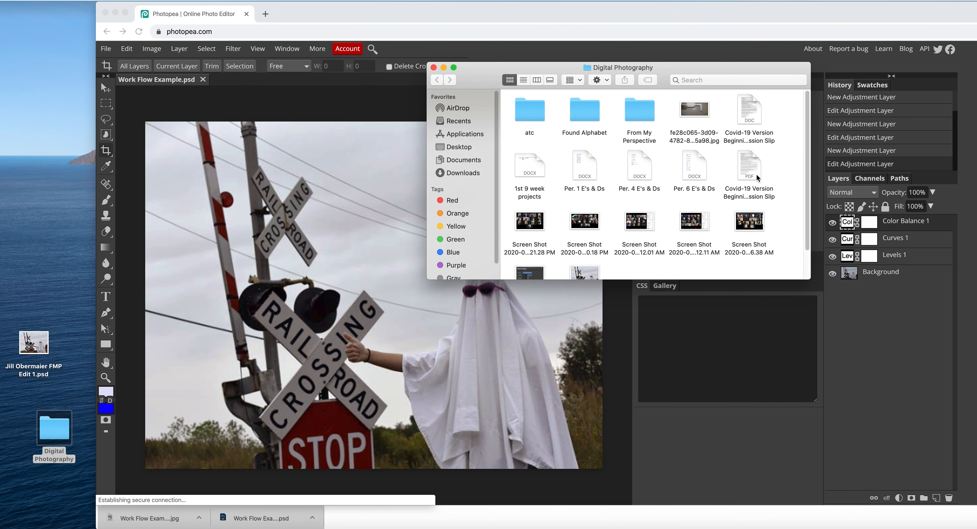
pyautogui.scroll(-3, 627, 209)
pyautogui.click(591, 267)
pyautogui.click(591, 266)
pyautogui.write('Jill Obermaier FMP Edit 1')
pyautogui.click(661, 265)
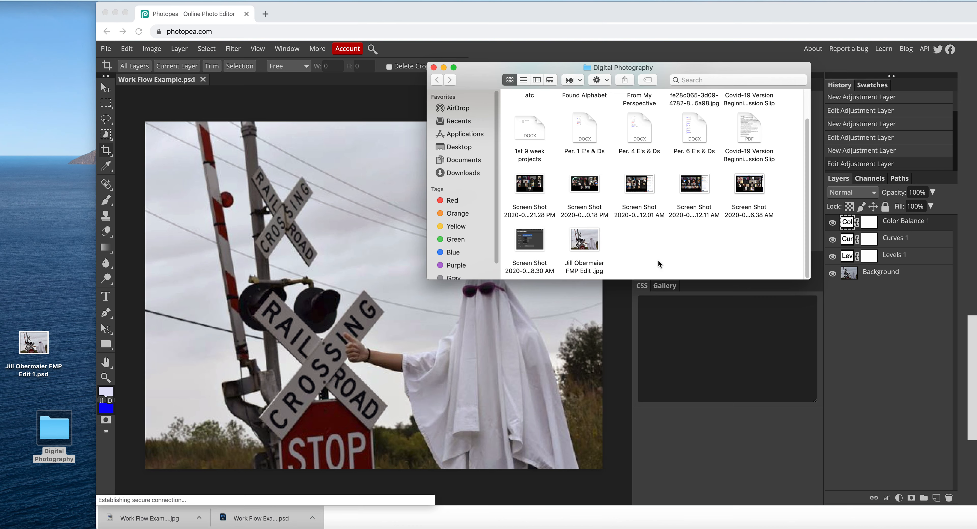
# Add the number 1 to the end of the JPG's file name.
pyautogui.click(592, 273)
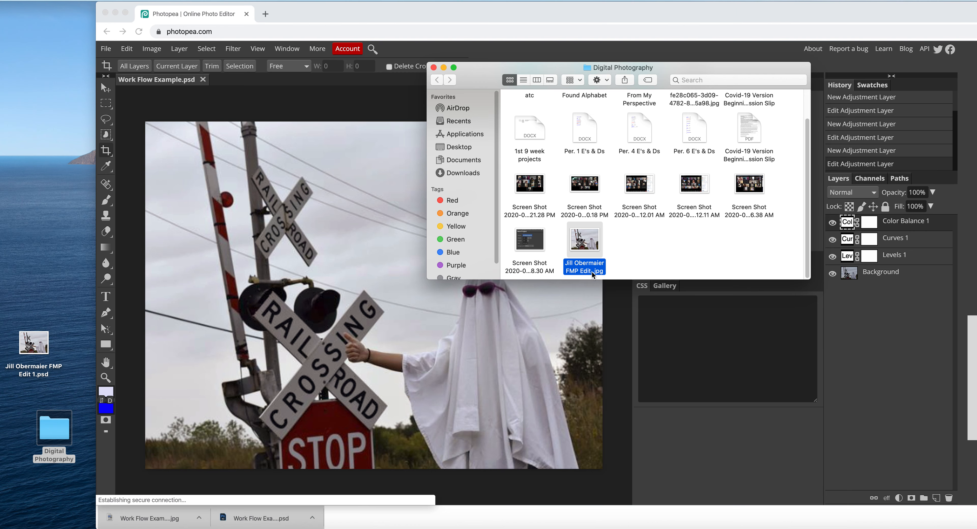
pyautogui.click(592, 270)
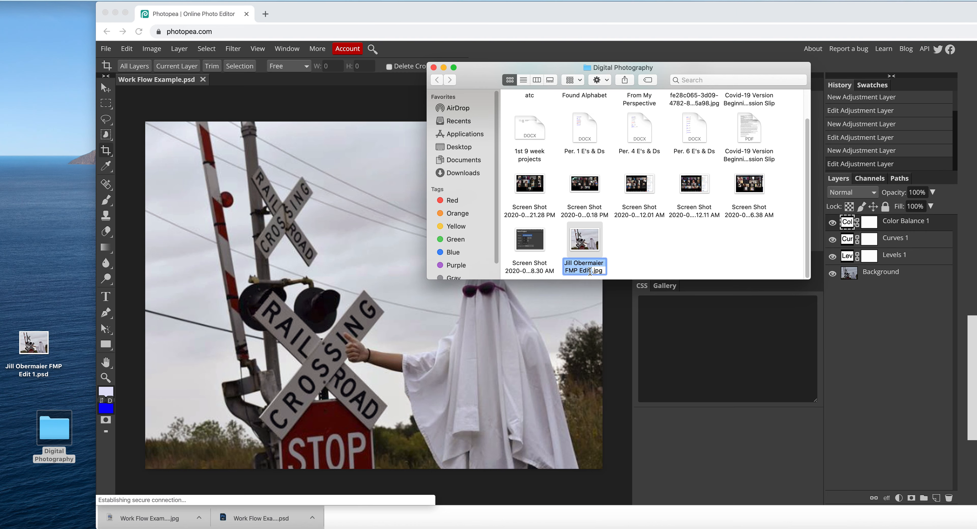
pyautogui.click(591, 271)
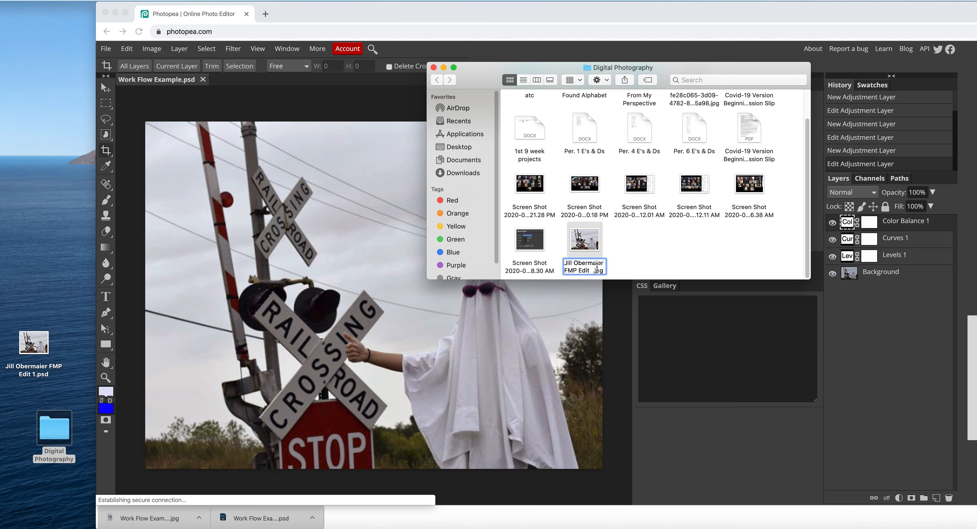
pyautogui.write('1')
pyautogui.click(690, 260)
# Move the PSD from the desktop into Digital Photography, and put both it and the JPG into the From My Perspective folder.
pyautogui.moveTo(34, 343); pyautogui.dragTo(734, 250)
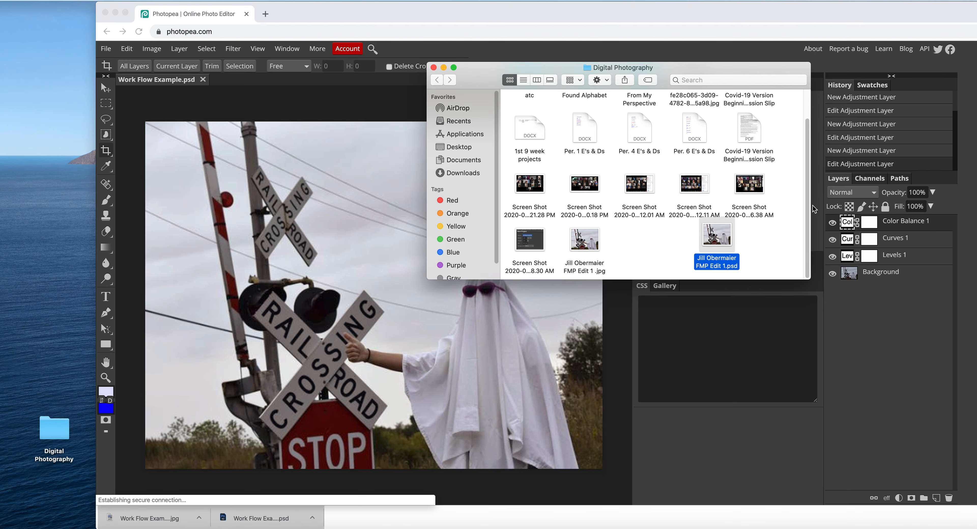
pyautogui.moveTo(807, 213); pyautogui.dragTo(807, 164)
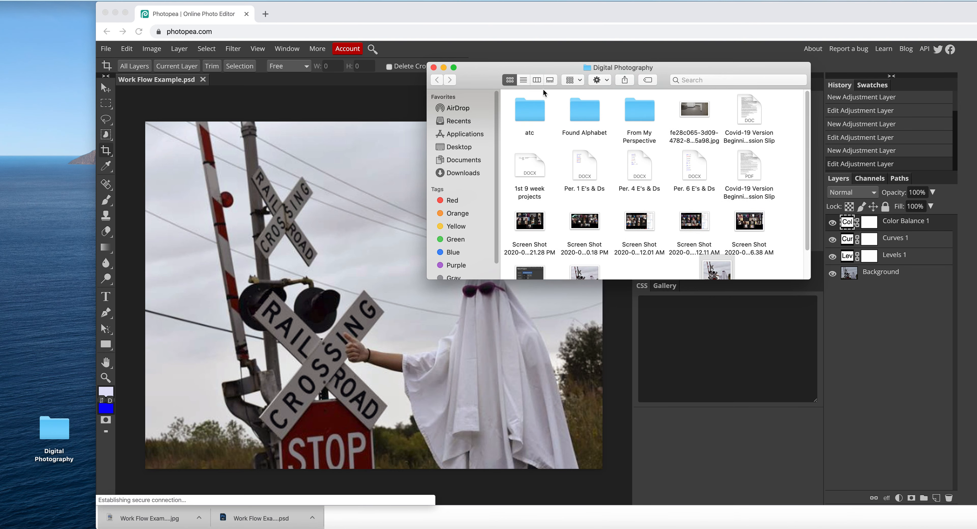
pyautogui.moveTo(724, 271); pyautogui.dragTo(653, 114)
pyautogui.moveTo(589, 263); pyautogui.dragTo(643, 106)
# Open From My Perspective, move the JPG and PSD into the From My Perspective Edits folder, and close the folder window.
pyautogui.click(639, 116)
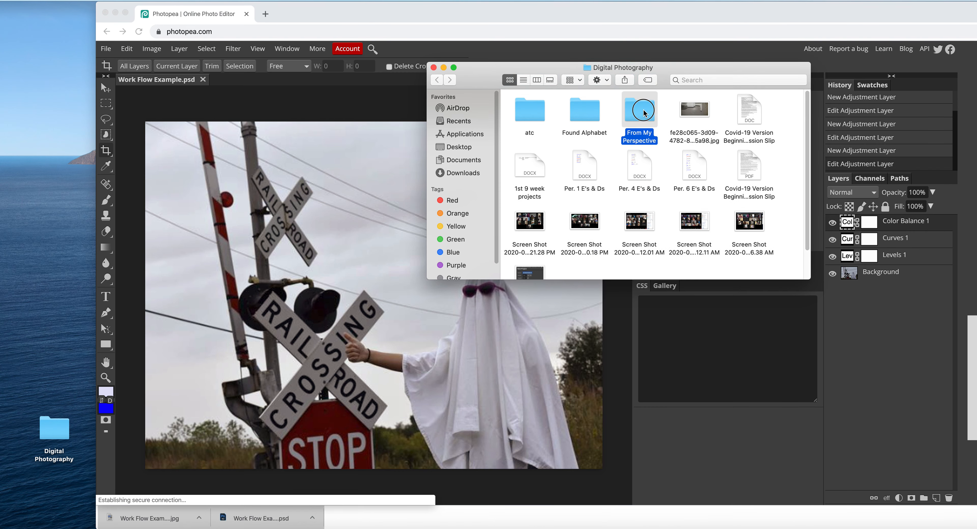
pyautogui.doubleClick(638, 117)
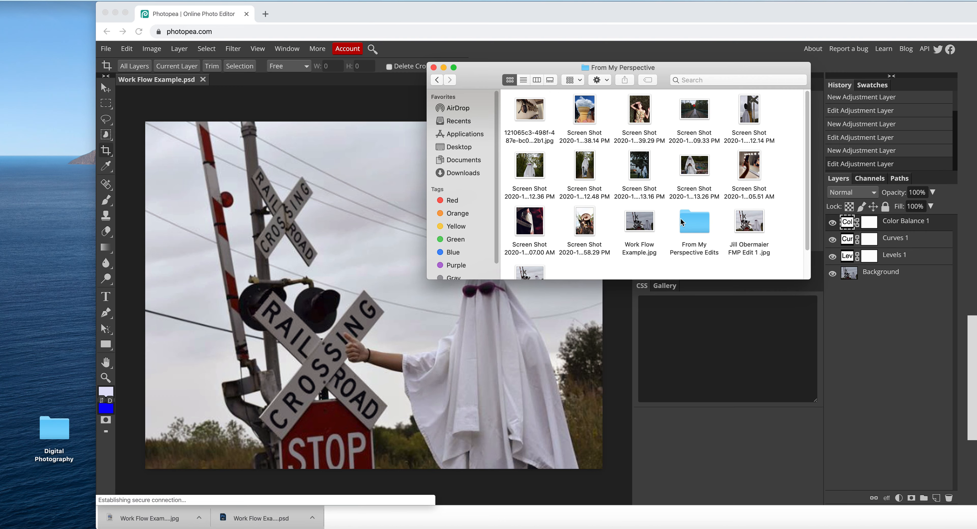
pyautogui.moveTo(757, 232); pyautogui.dragTo(695, 224)
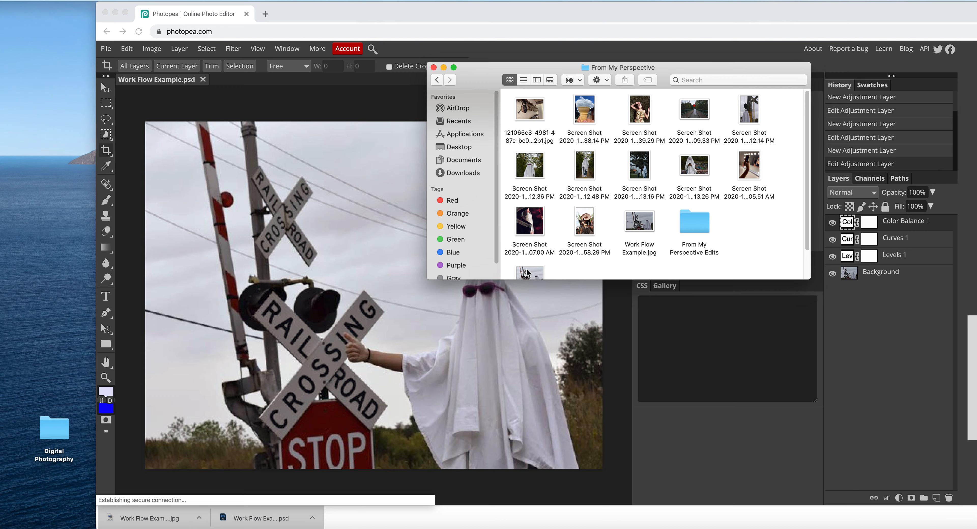
pyautogui.moveTo(528, 272); pyautogui.dragTo(695, 224)
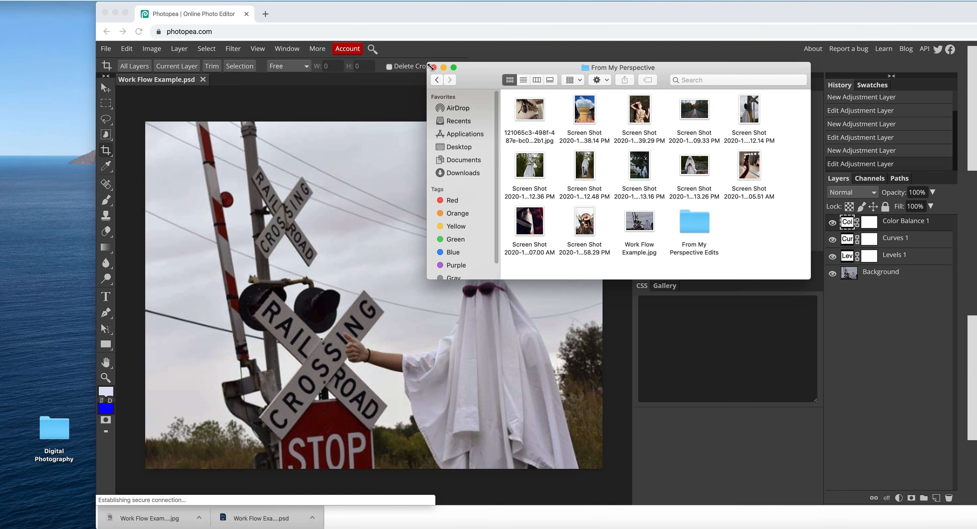
pyautogui.click(432, 67)
# Return to the photo in Photopea and add a Black & White adjustment layer above Color Balance 1.
pyautogui.moveTo(604, 6); pyautogui.dragTo(552, 7)
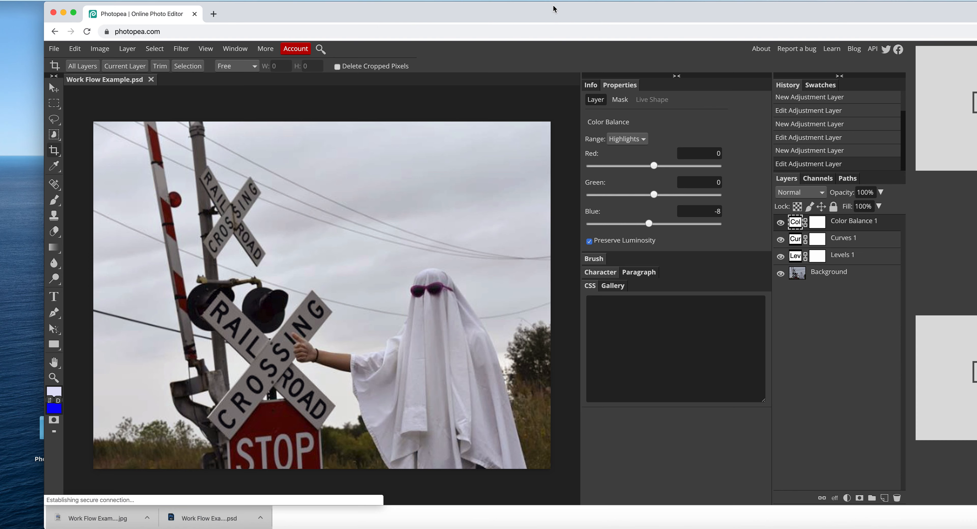
pyautogui.click(847, 498)
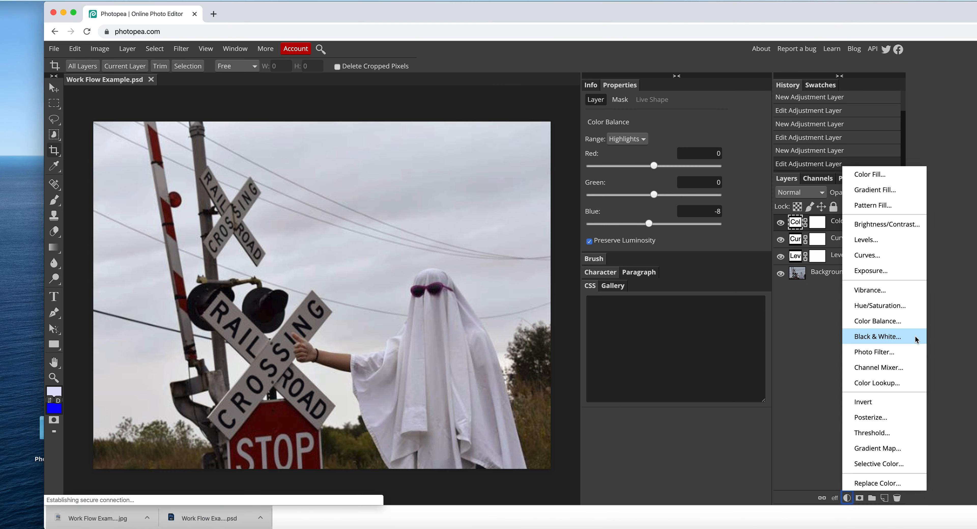
pyautogui.click(878, 336)
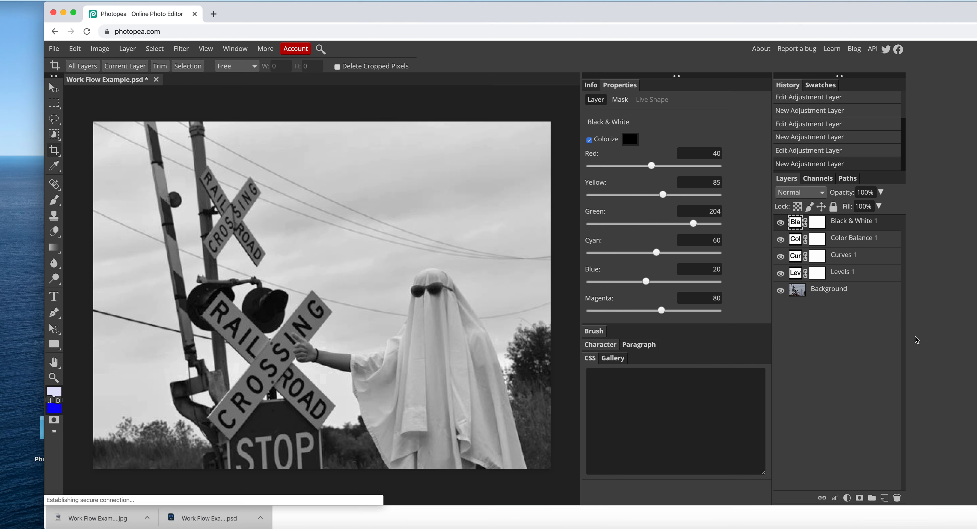
# Compare the photo in color and in black and white by toggling the Black & White layer's visibility.
pyautogui.click(782, 222)
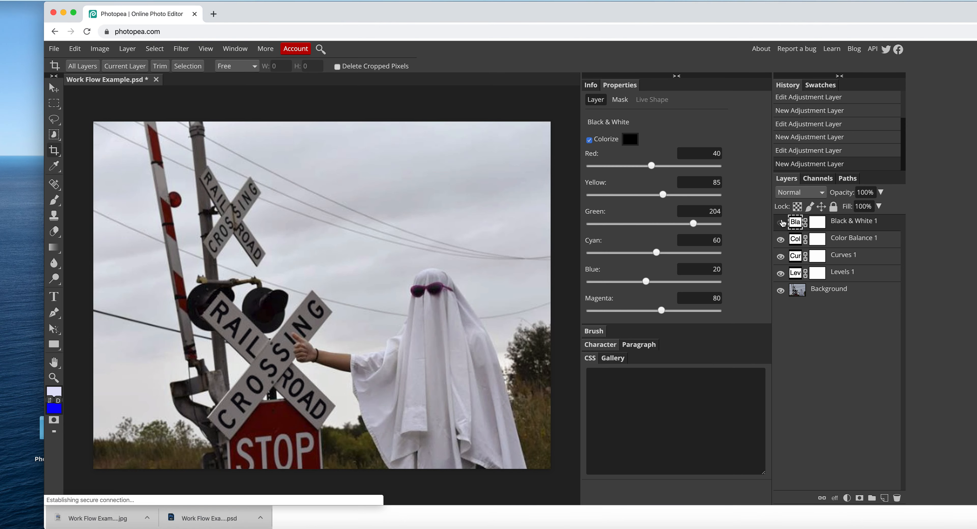
pyautogui.click(782, 222)
pyautogui.click(782, 223)
pyautogui.click(782, 223)
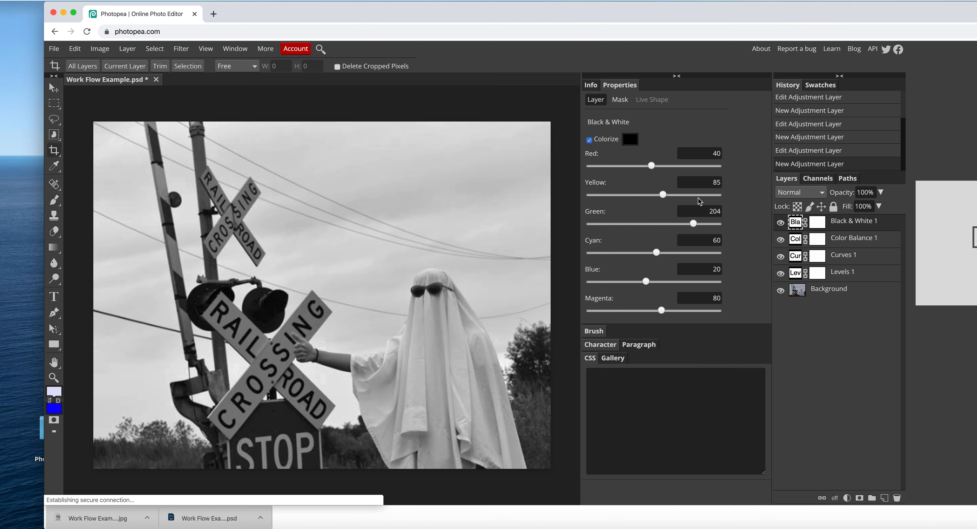
# Adjust the Black & White mix to red -40, yellow 123, cyan 18, blue 65 and magenta 78.
pyautogui.moveTo(652, 169); pyautogui.dragTo(673, 202)
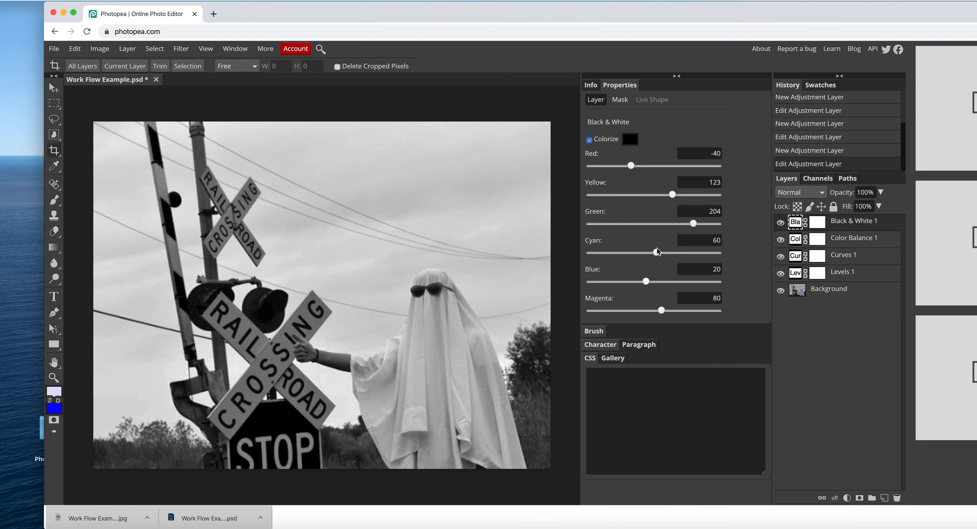
pyautogui.moveTo(661, 259); pyautogui.dragTo(661, 310)
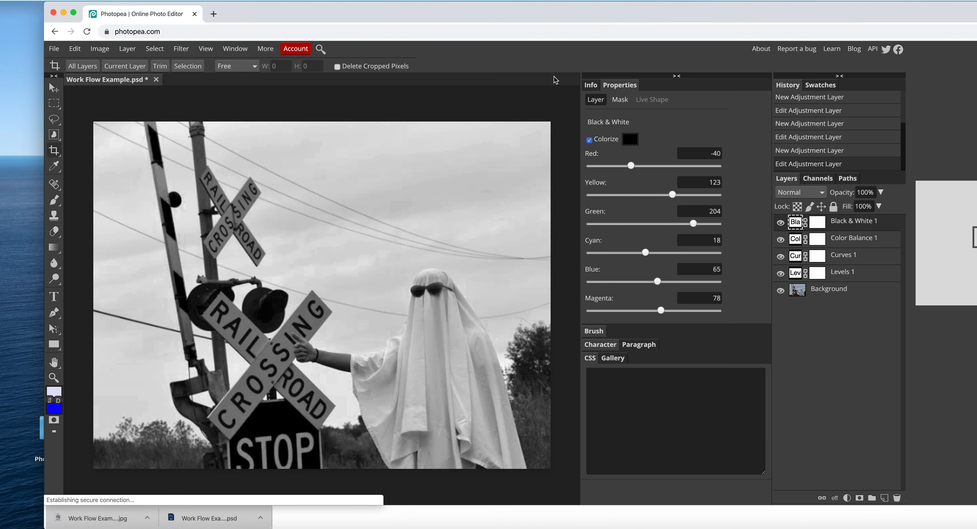
pyautogui.click(604, 15)
pyautogui.moveTo(604, 15); pyautogui.dragTo(582, 23)
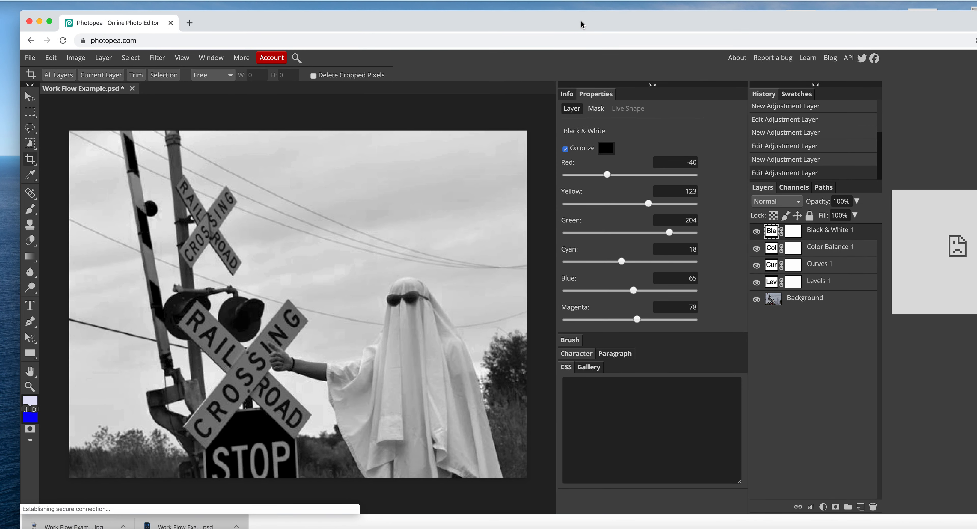